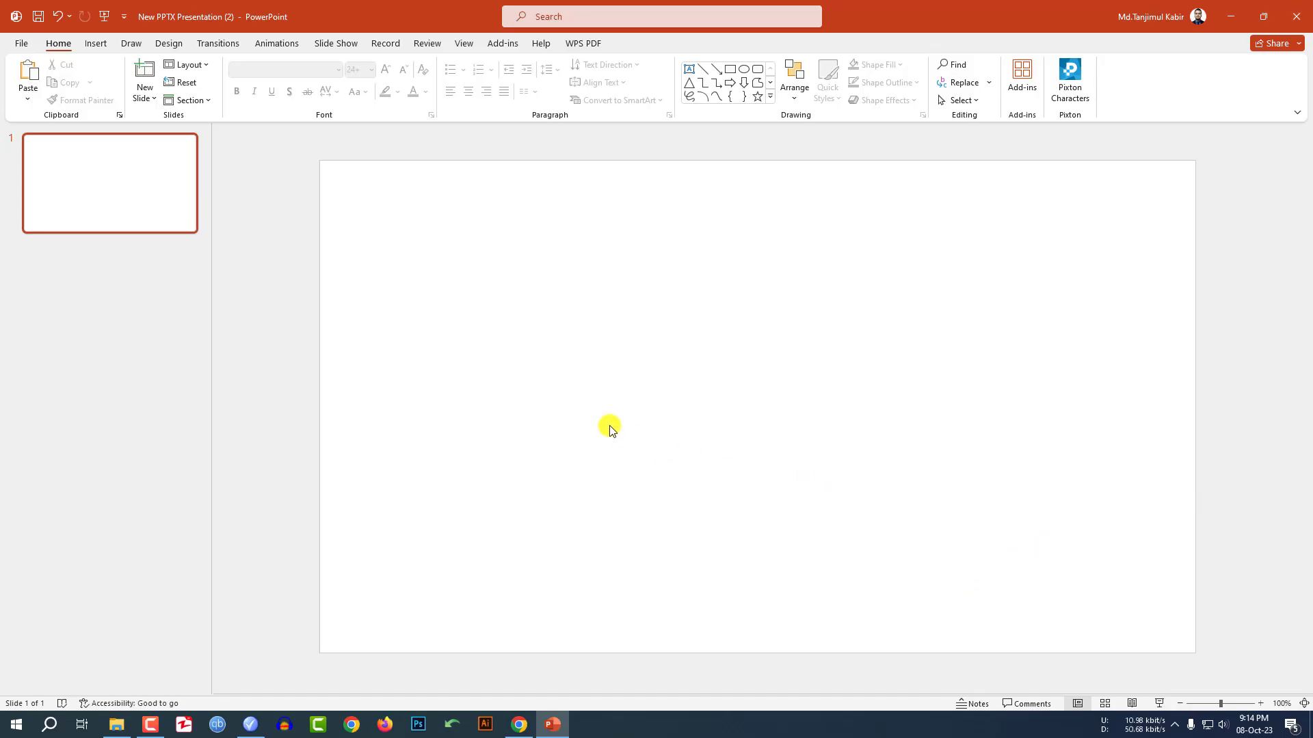
- Draw a rounded rectangle and round its corners fully into a pill shape
click(97, 45)
click(232, 102)
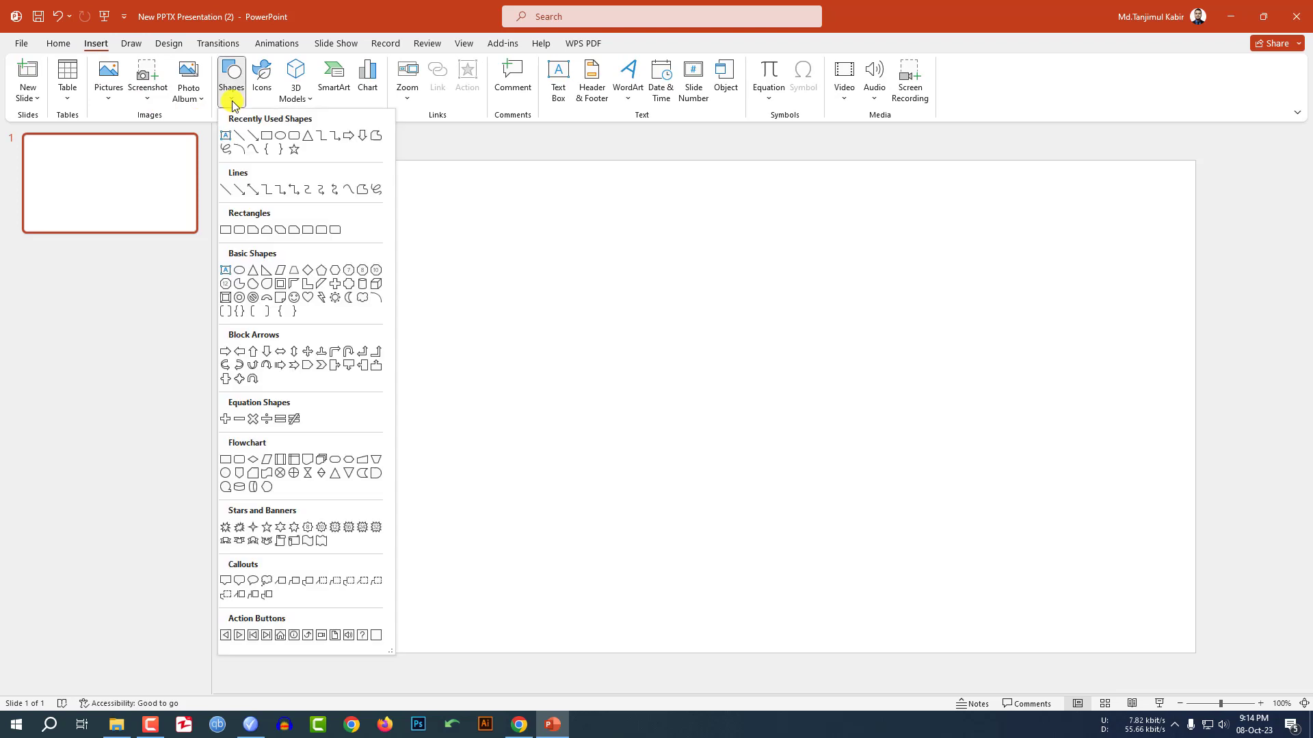
click(294, 136)
mouse_move(753, 300)
mouse_down()
mouse_move(862, 393)
mouse_move(881, 490)
mouse_move(877, 600)
mouse_up()
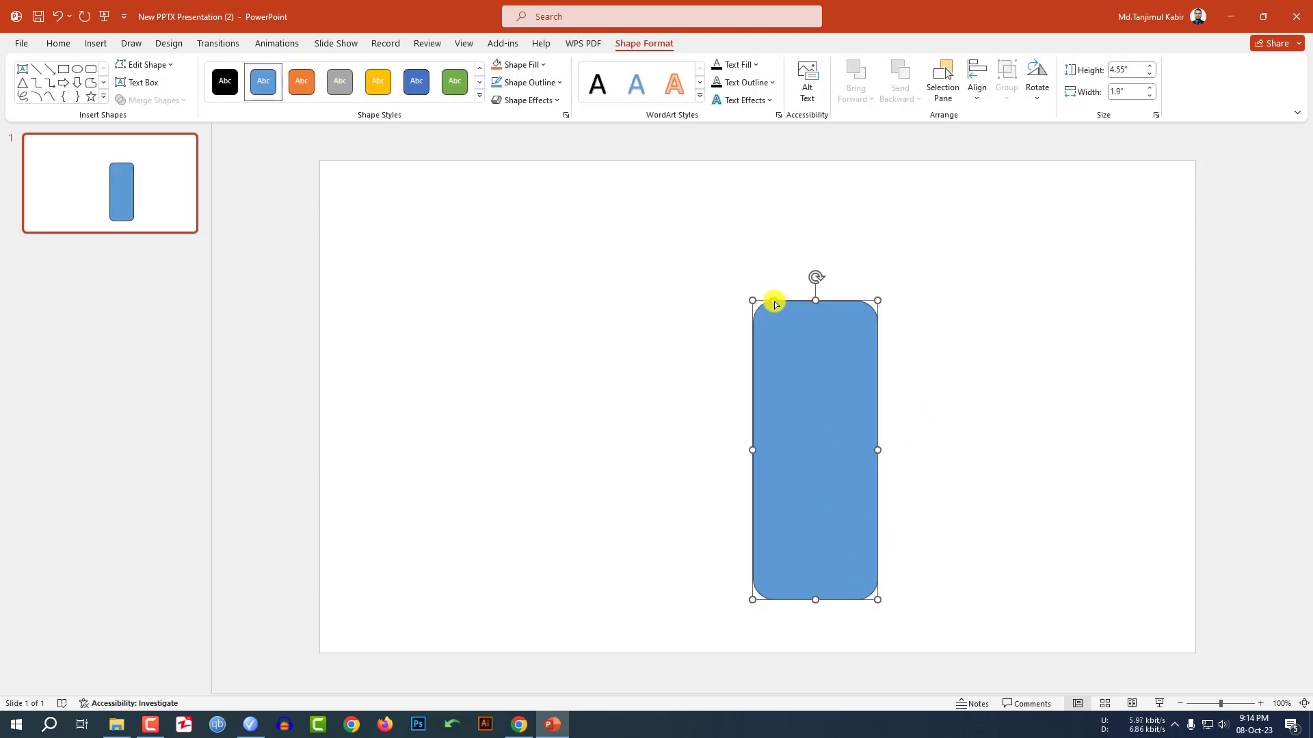
drag(774, 304, 837, 352)
- Enlarge the pill to 6.04" by 3.35" and tilt it about 45° past the top-right corner
drag(876, 453, 932, 452)
drag(839, 296, 950, 276)
drag(943, 291, 1130, 247)
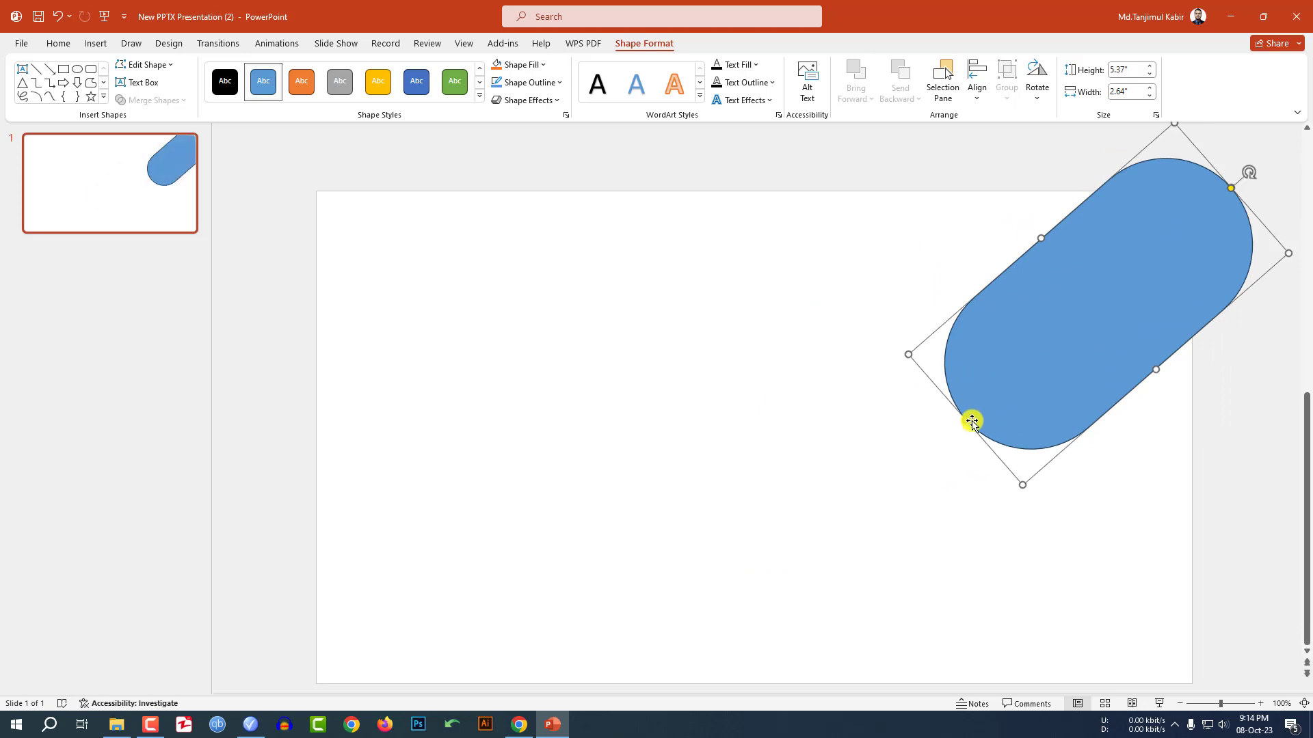
drag(965, 424, 853, 490)
key(Escape)
scroll(917, 440, down, 2)
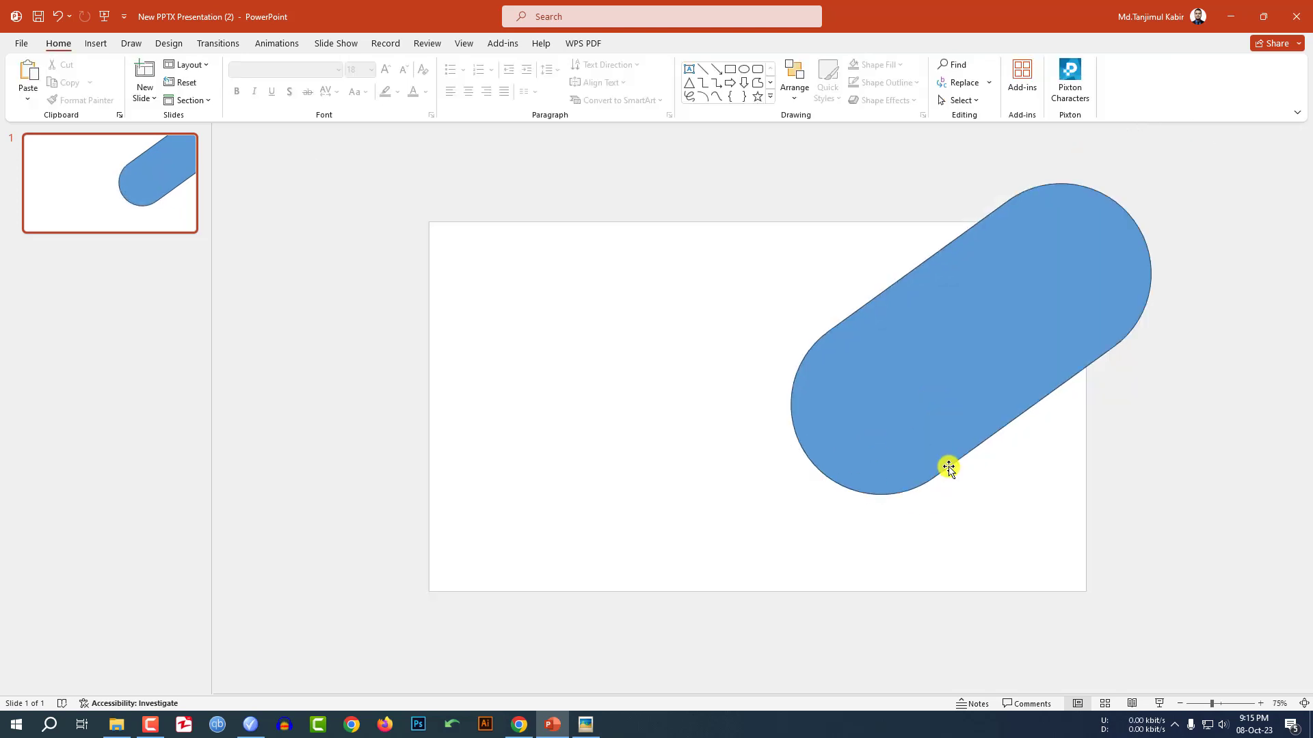
- Remove the outline from the blue pill
click(934, 419)
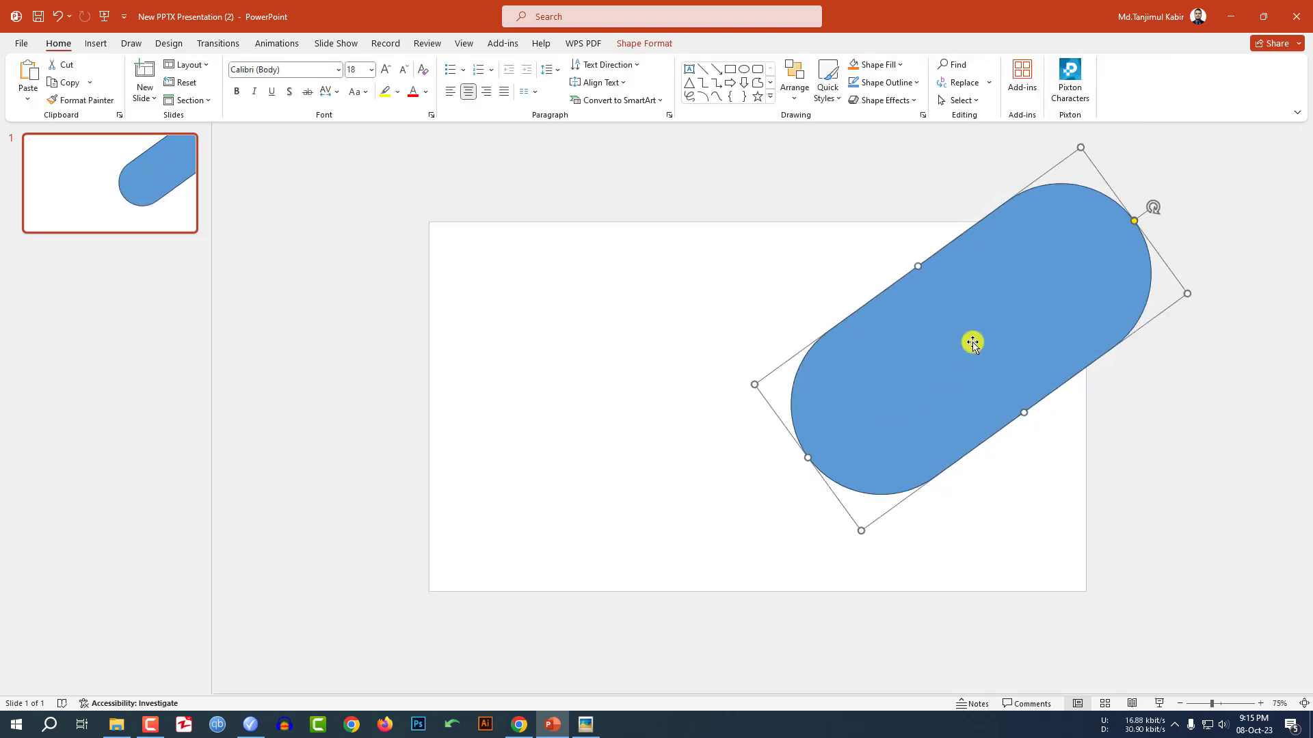
click(644, 43)
click(555, 83)
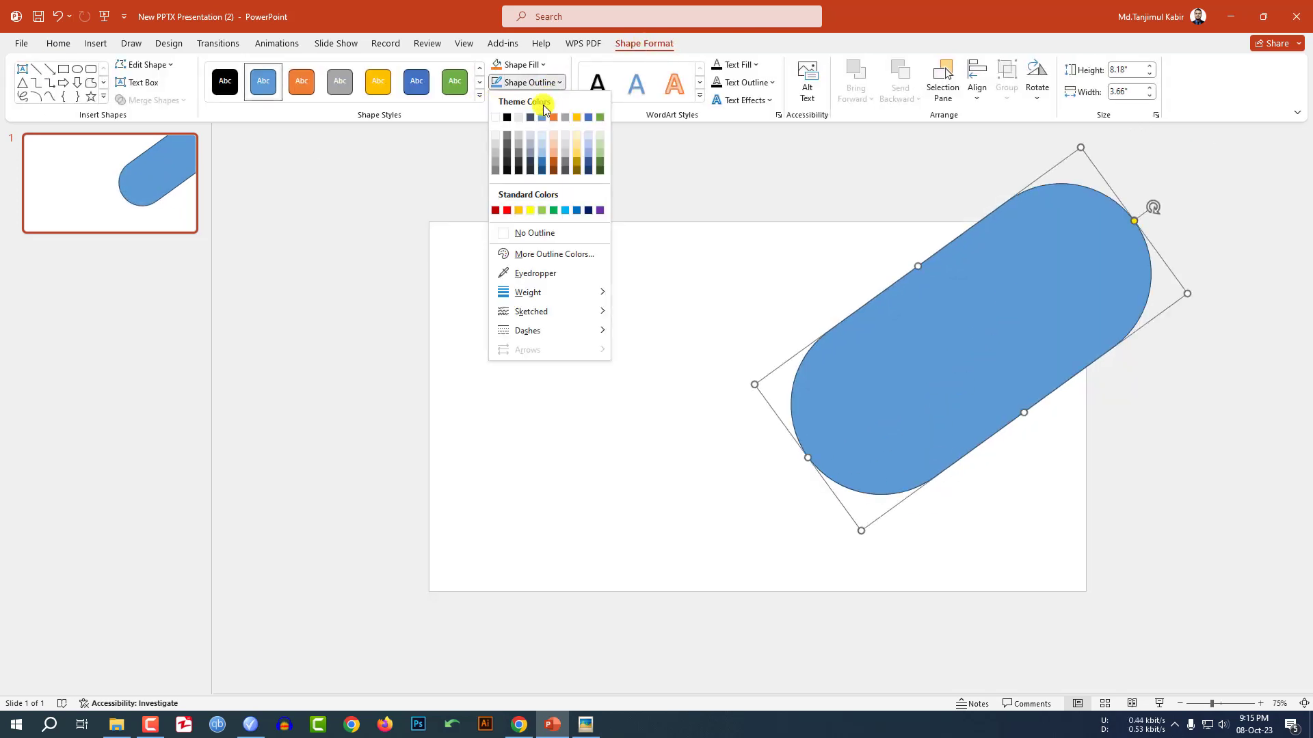
click(533, 233)
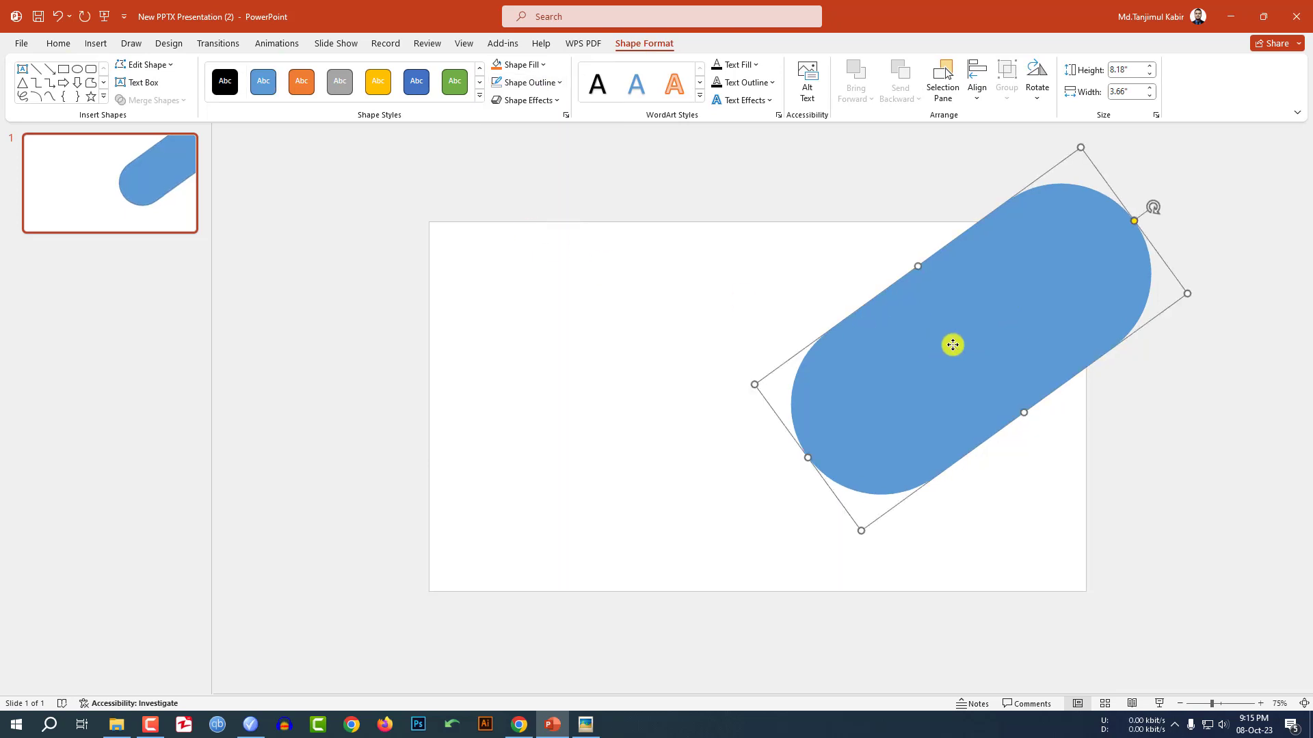
- Duplicate the pill, move the copy up and narrow it to 8.18" by 0.89"
key(ctrl+d)
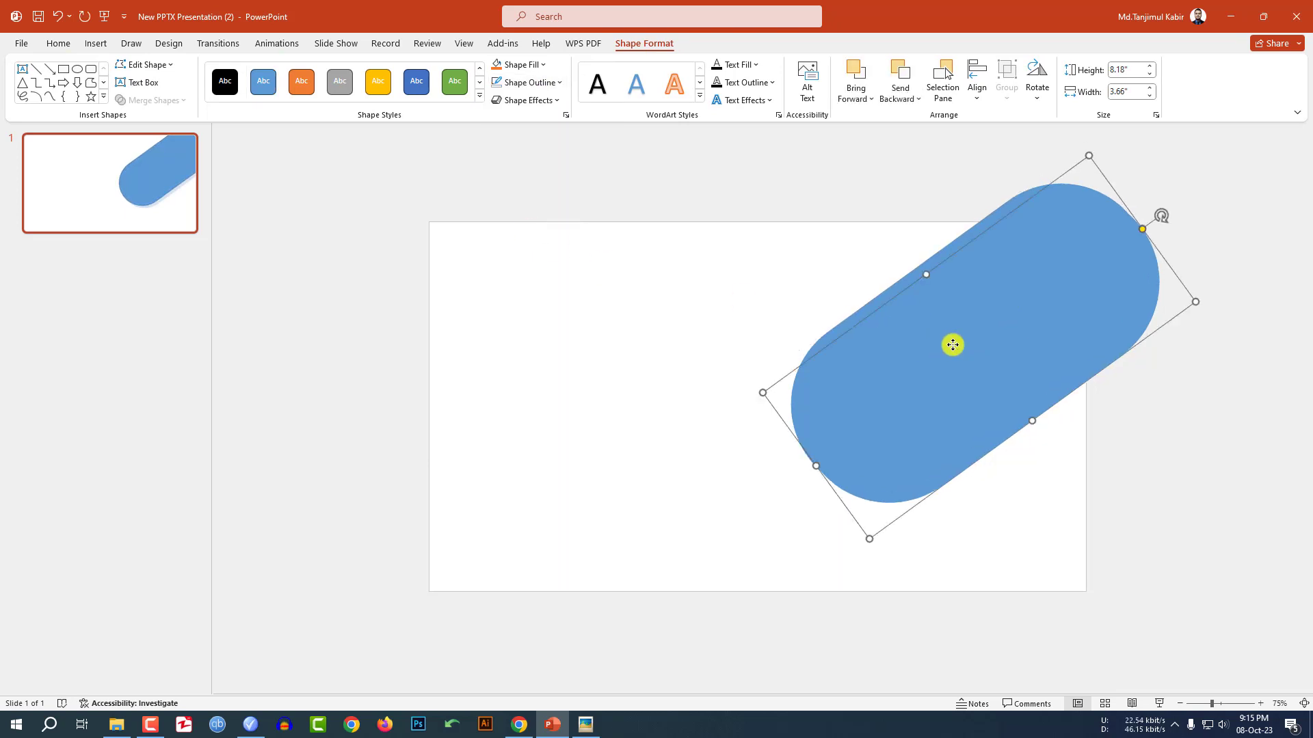
drag(997, 378, 926, 243)
scroll(909, 331, up, 1)
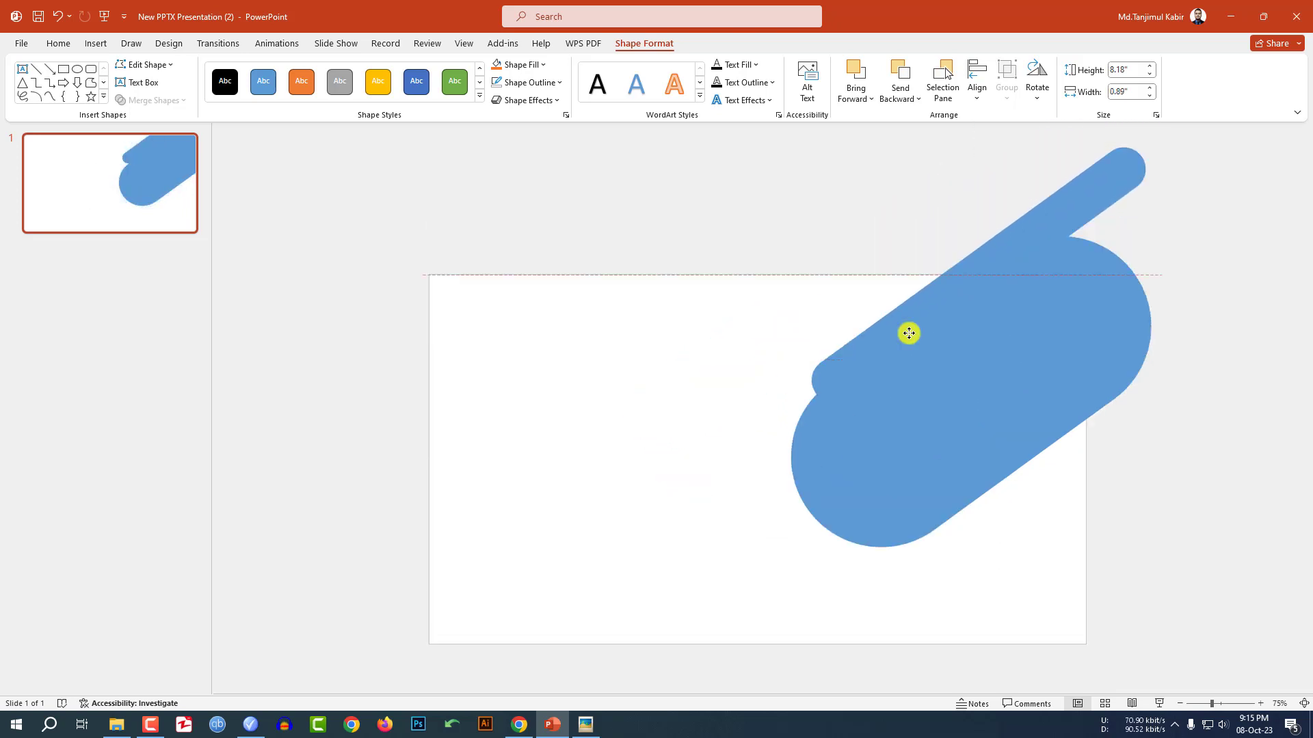
- Widen the copy to 1.26" and fill it light pink from the Standard colours
drag(983, 301, 994, 315)
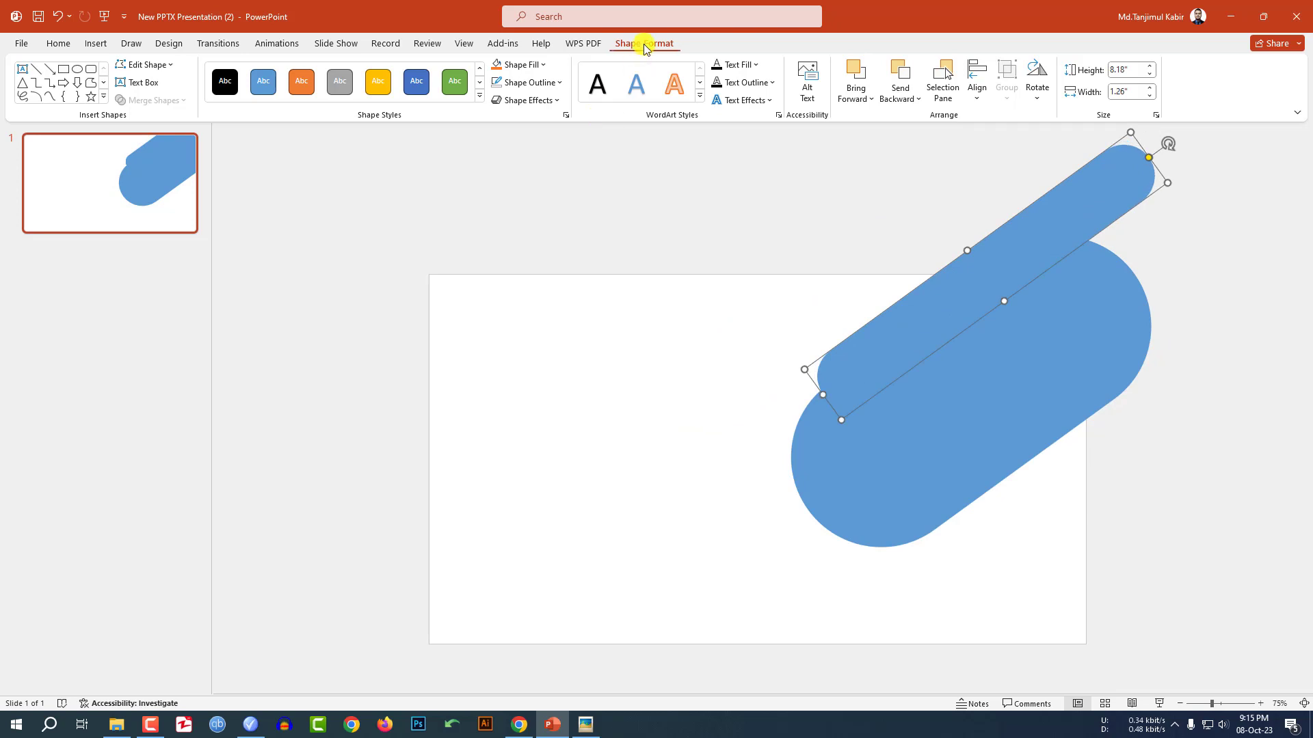
click(544, 65)
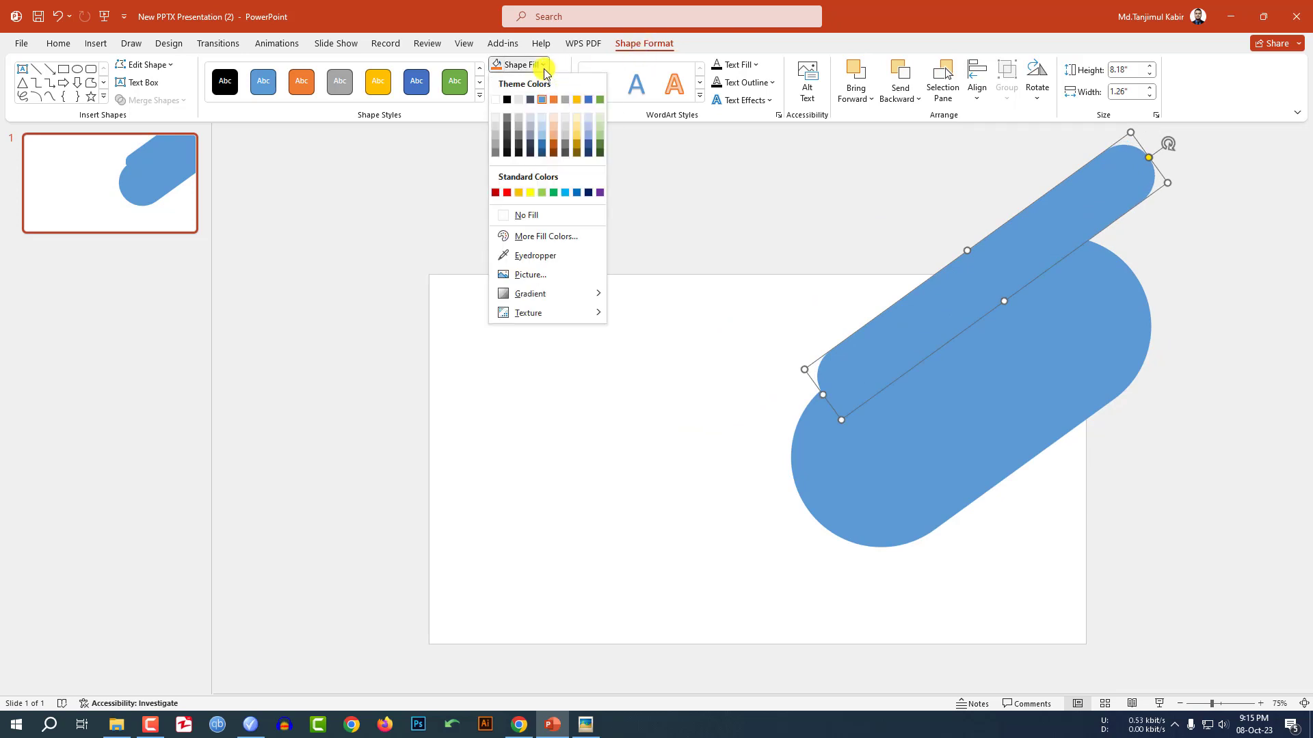
click(540, 236)
click(581, 245)
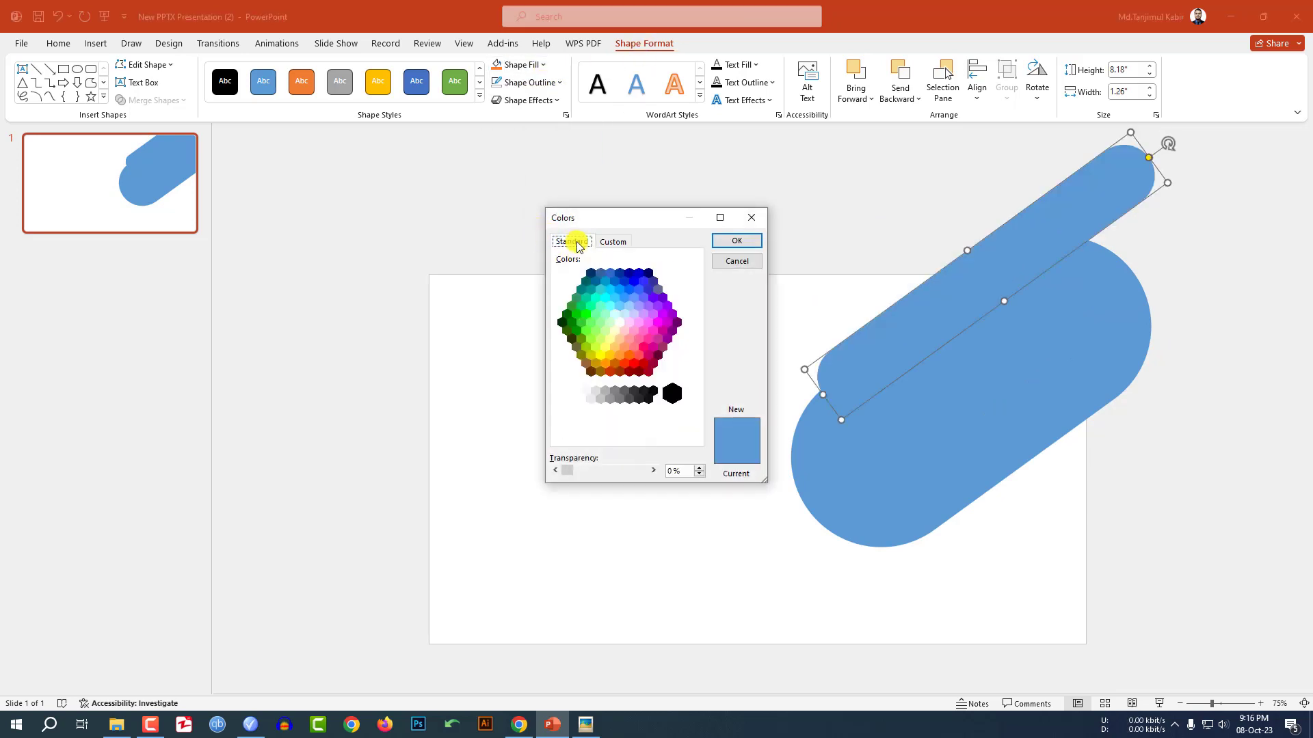
click(635, 333)
click(737, 242)
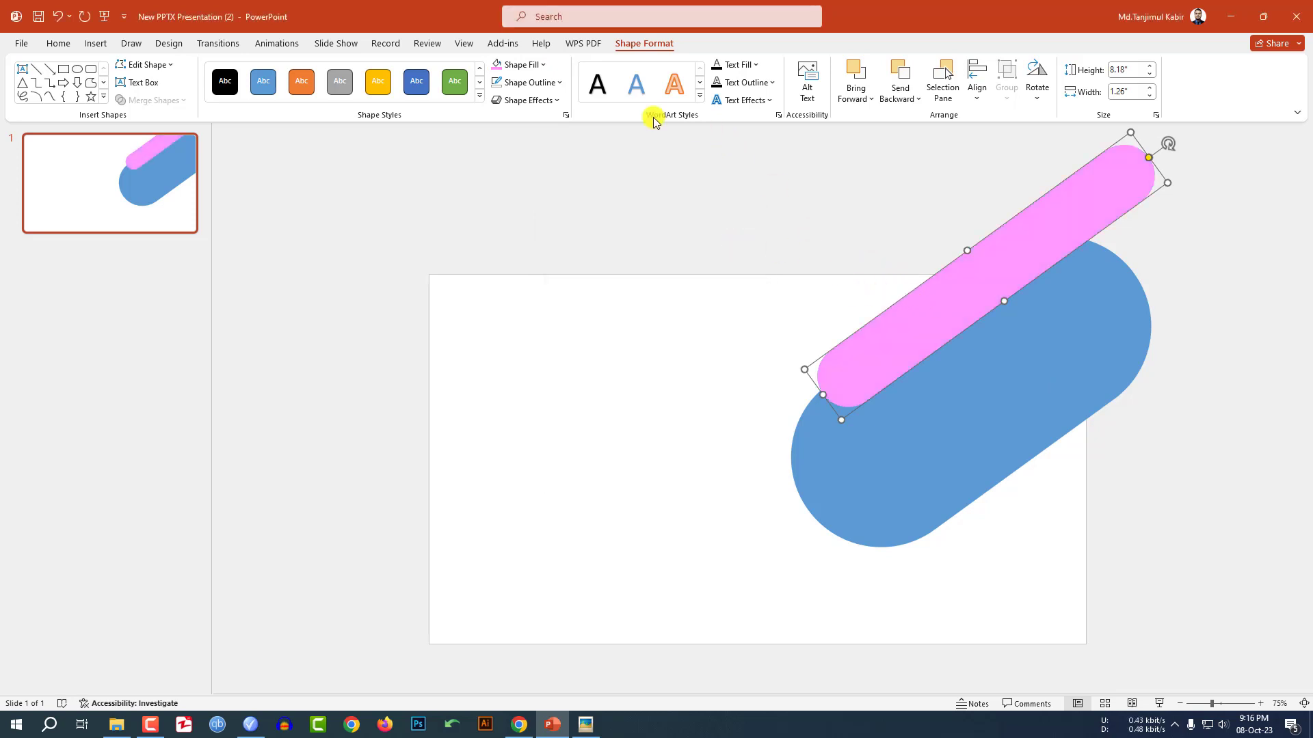
- Give the pink pill a white outline with a 6 pt weight
click(556, 82)
click(497, 119)
click(557, 83)
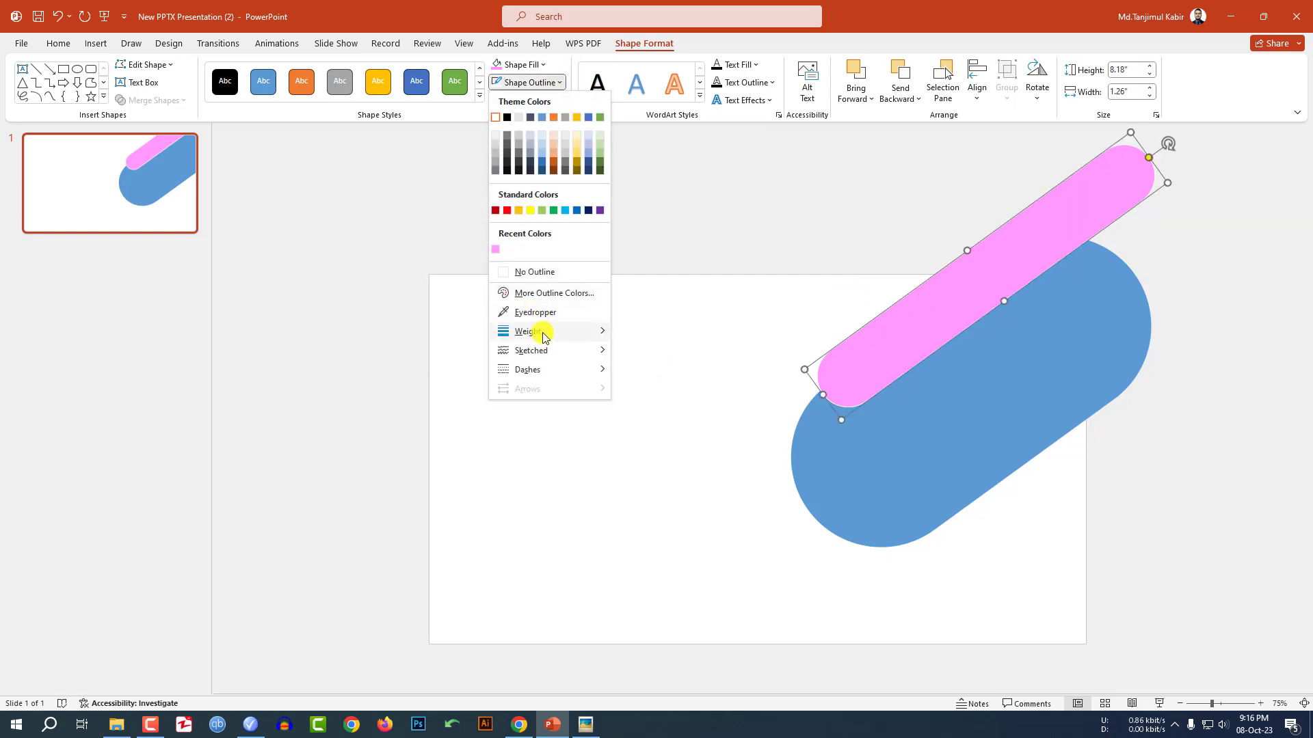
mouse_move(543, 338)
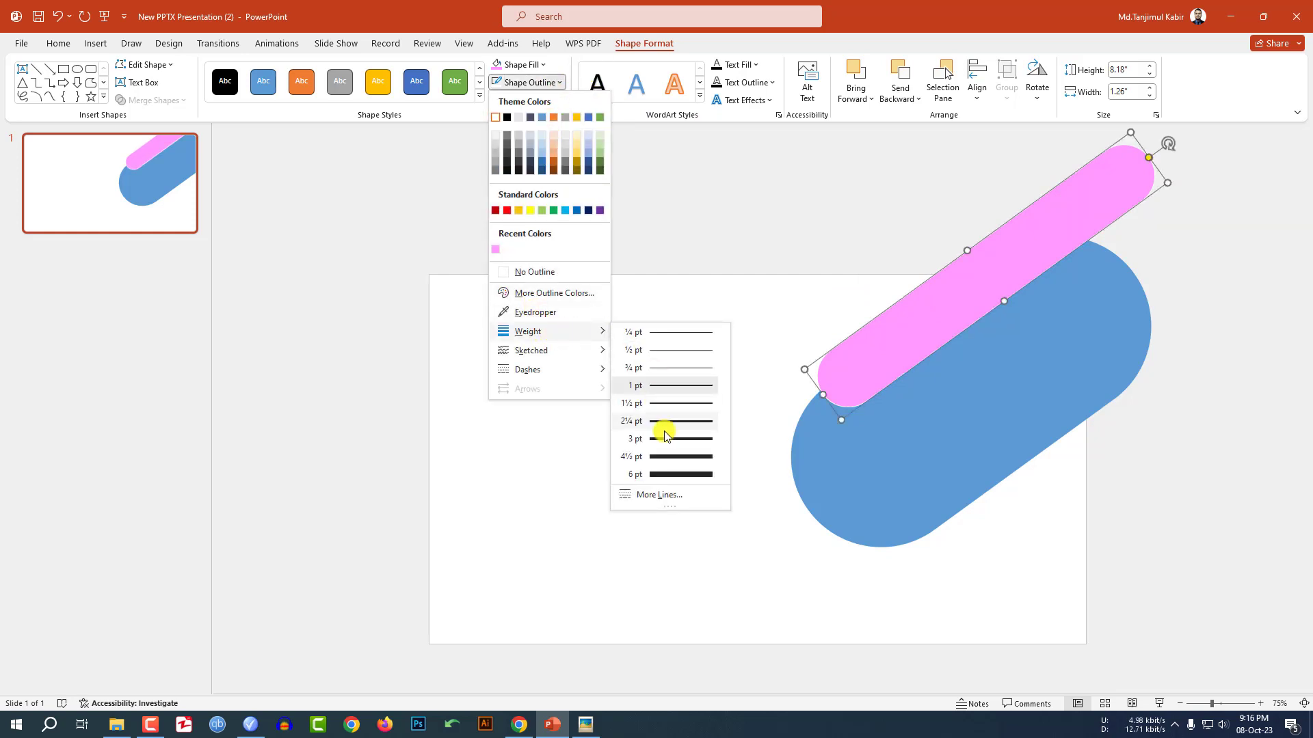
click(675, 474)
click(817, 339)
click(907, 351)
click(710, 342)
click(926, 323)
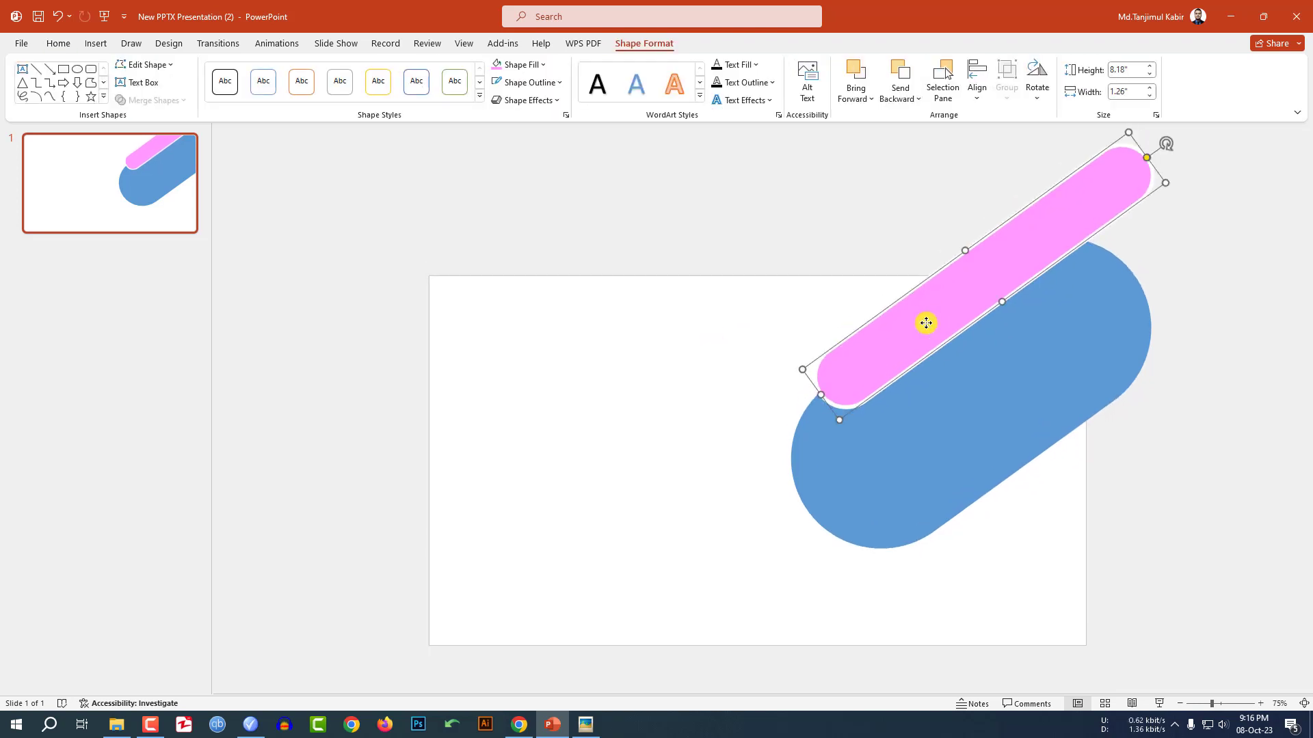
- Copy the pink pill into a 0.42" outline-free strip crossing the blue pill
ctrl+drag(925, 322, 916, 421)
drag(1003, 404, 977, 378)
click(547, 82)
click(533, 270)
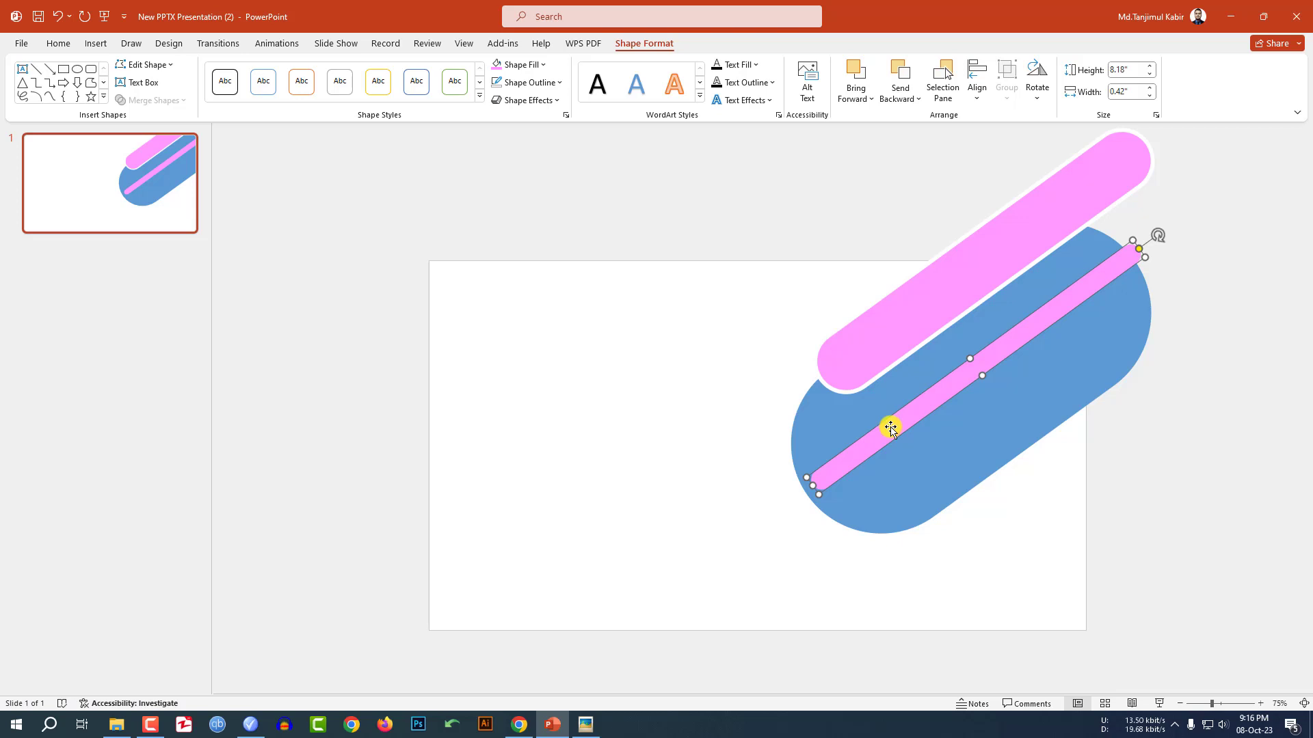
drag(900, 428, 930, 408)
click(1197, 382)
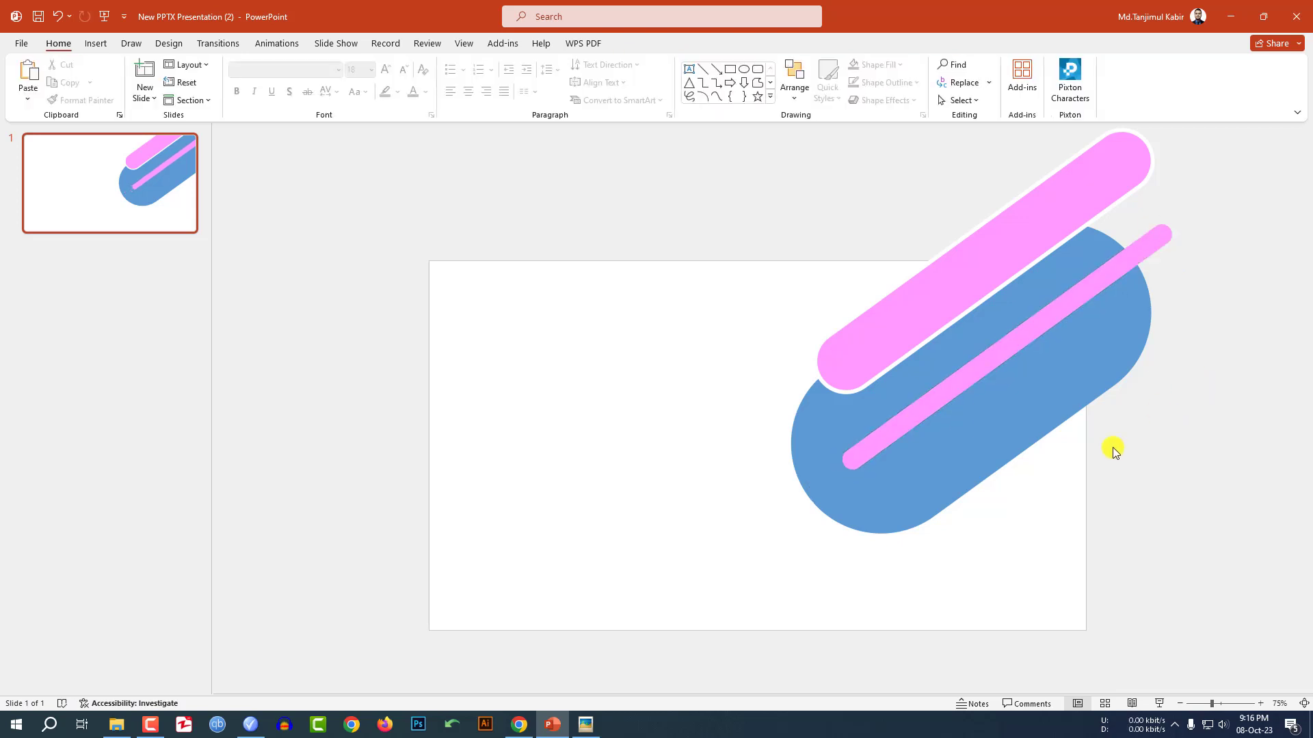
- Duplicate the strip to a 0.65"-wide parallel copy just below the blue pill
click(951, 389)
drag(947, 390, 955, 527)
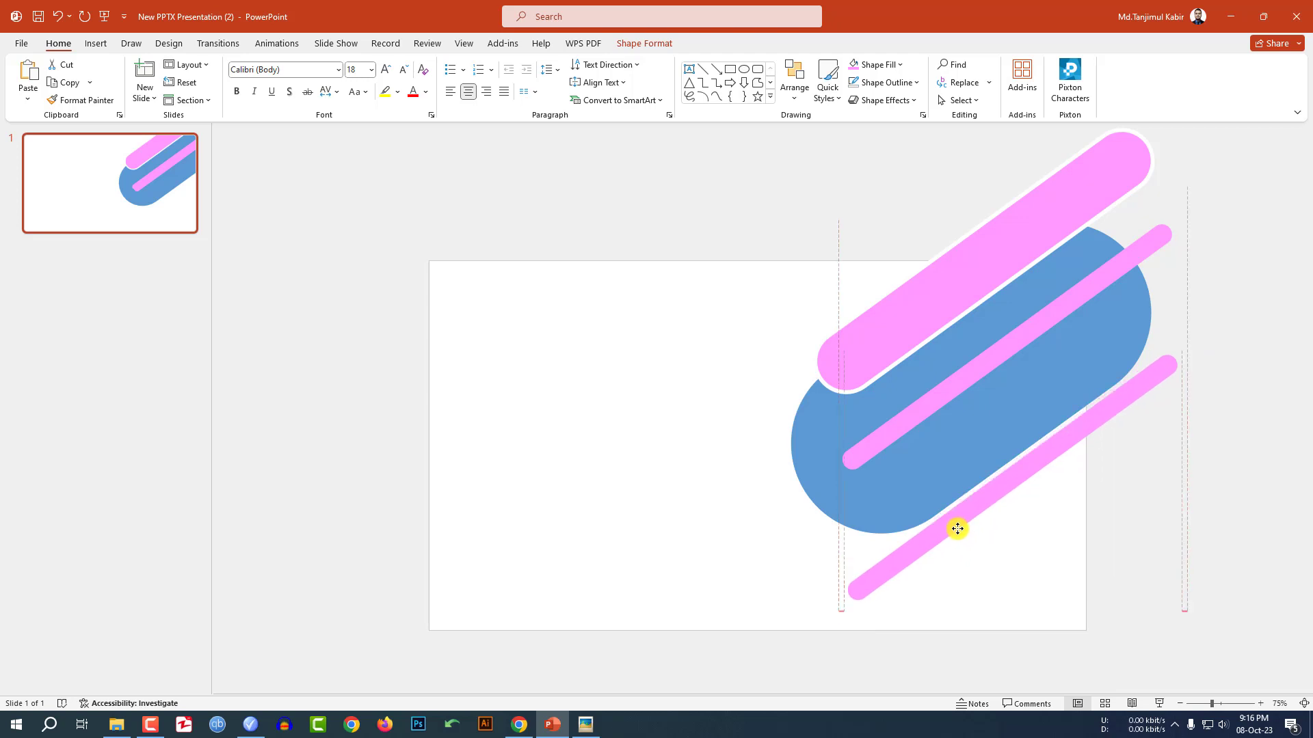
drag(1016, 486, 1022, 494)
- Fill the lower strip with a deeper hot pink
click(635, 47)
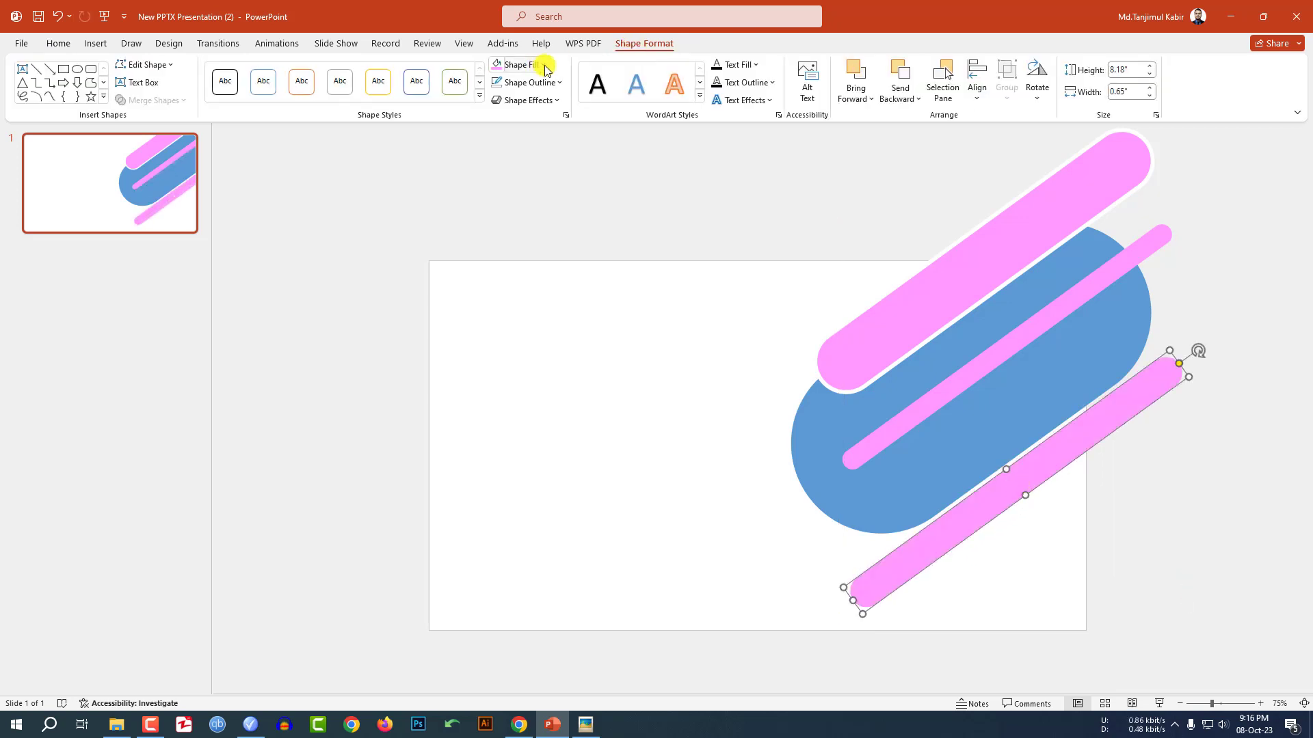
click(546, 66)
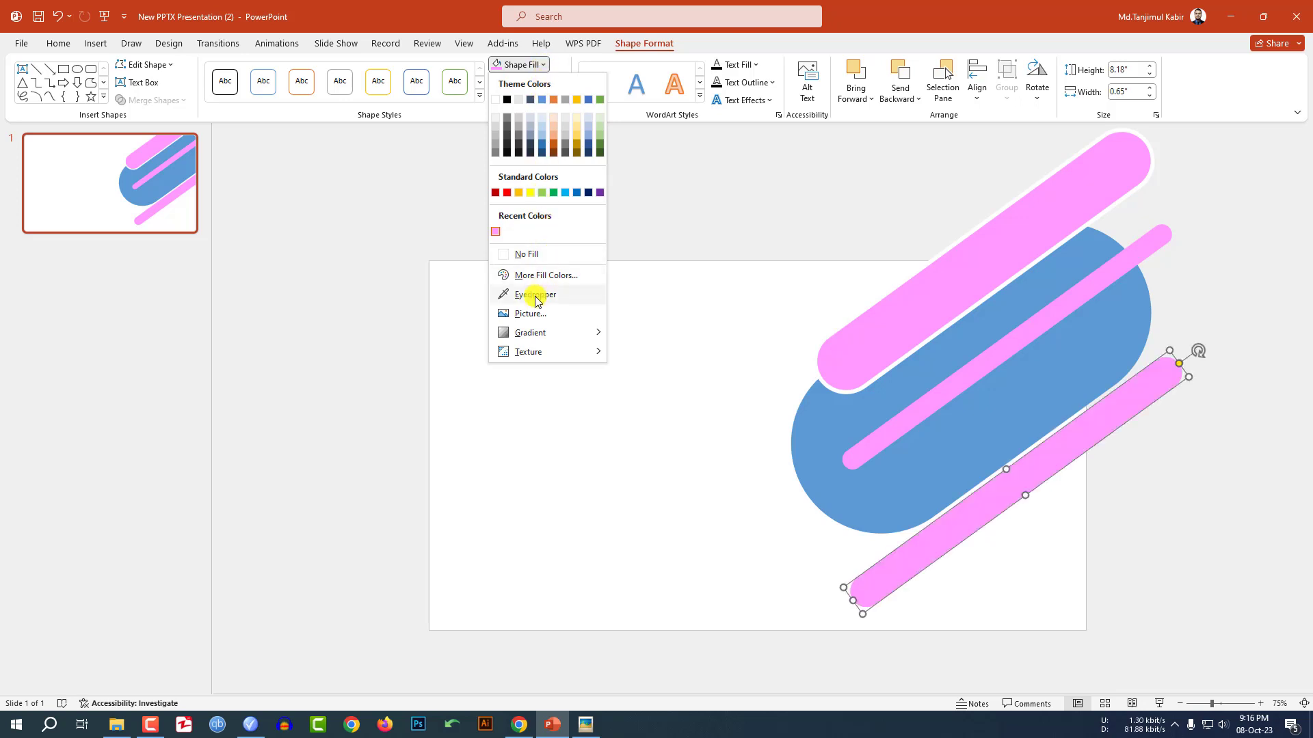
click(539, 274)
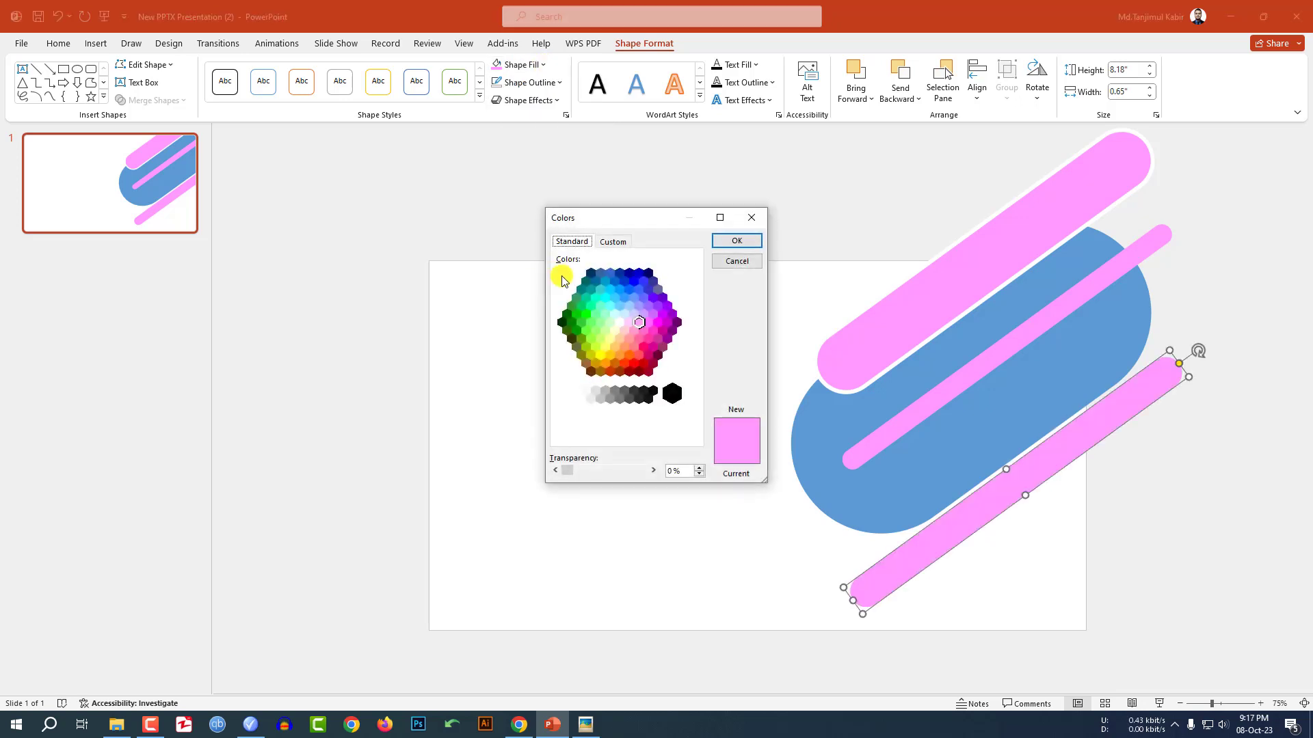
click(643, 330)
click(726, 242)
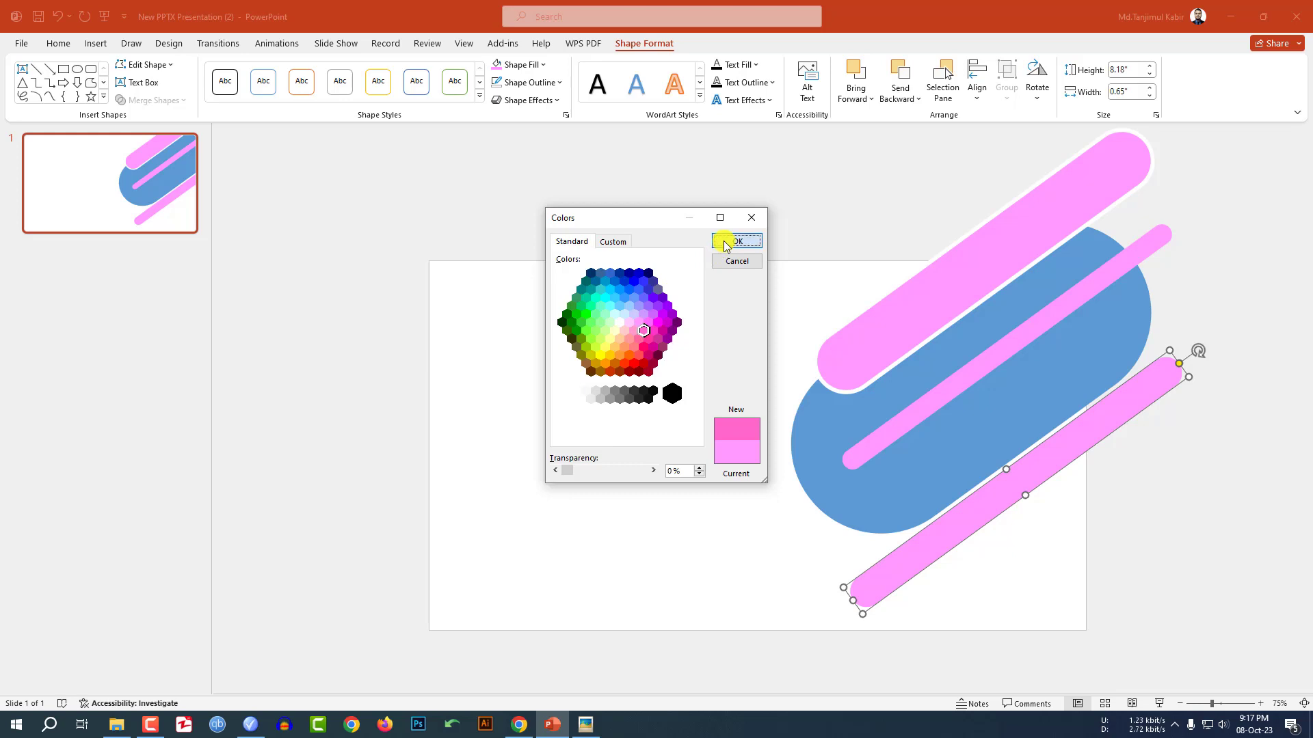
- Copy the hot-pink strip to a parallel spot up and to the right
click(1138, 508)
click(972, 522)
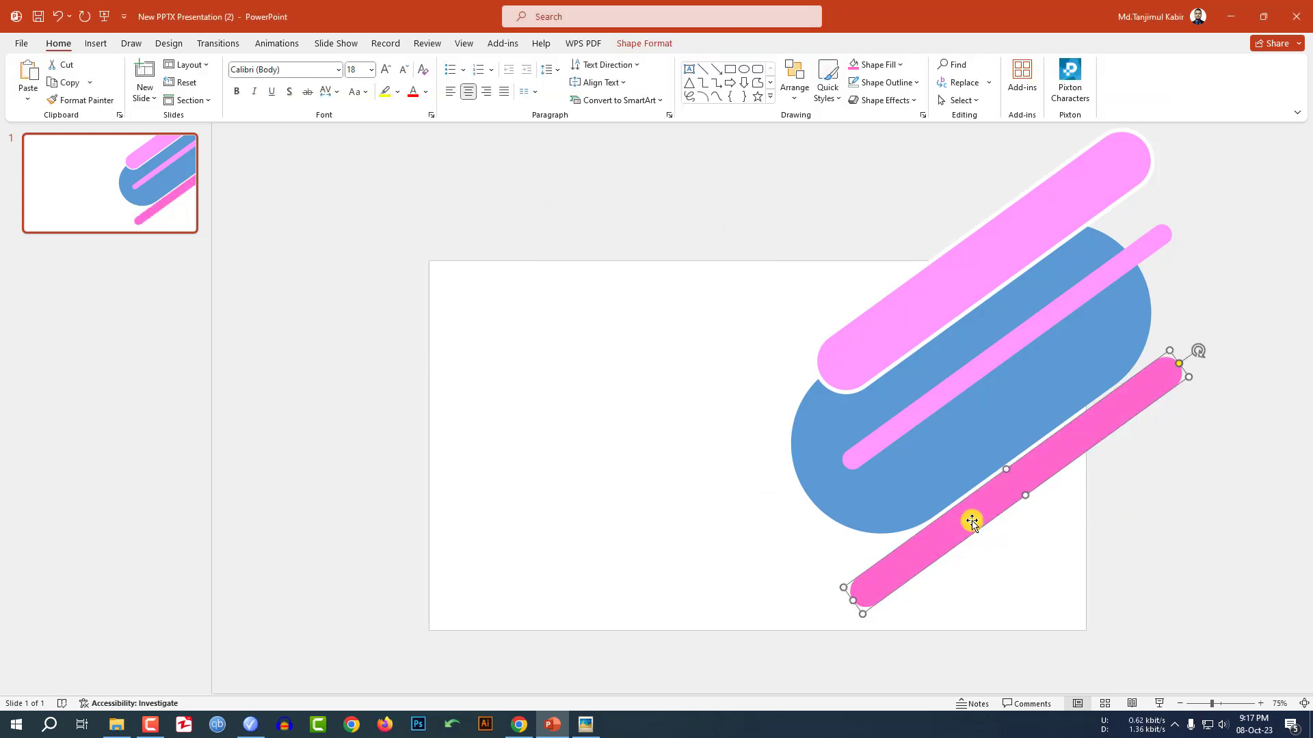
drag(964, 525, 1124, 463)
- Fill the newest strip with magenta
click(647, 45)
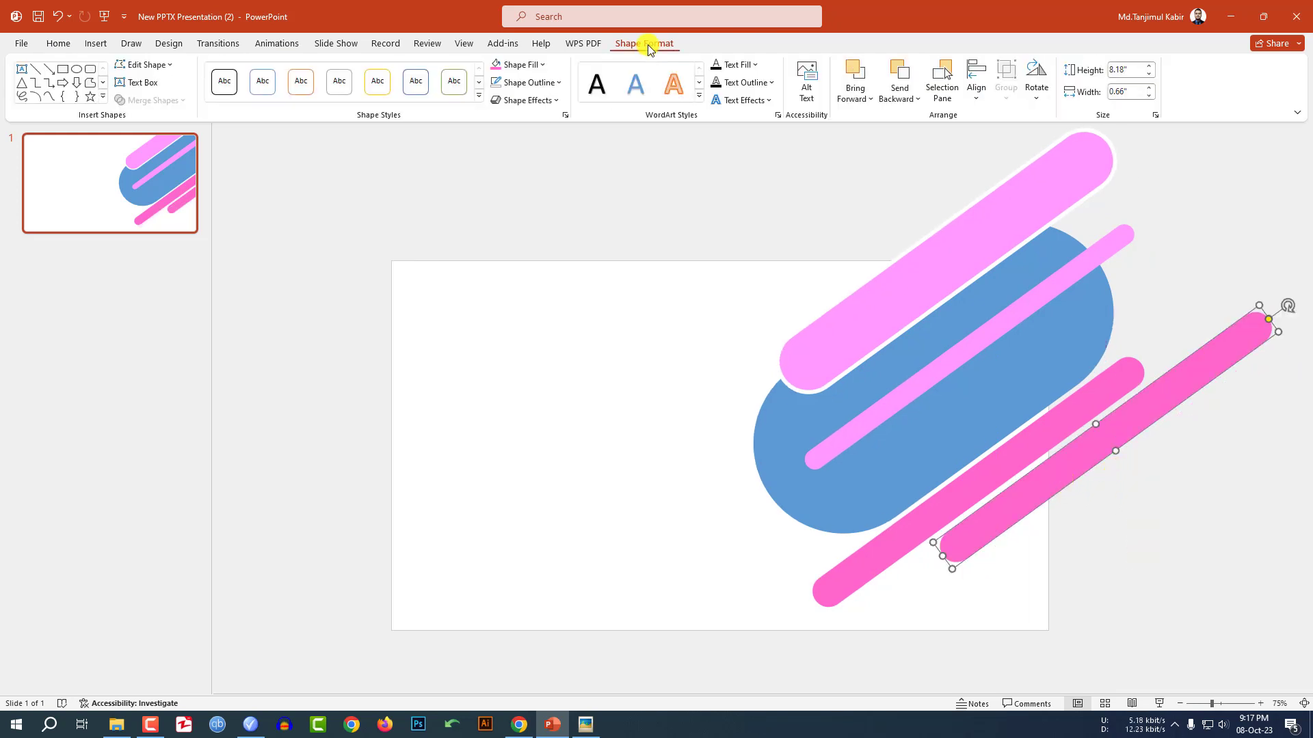
click(527, 64)
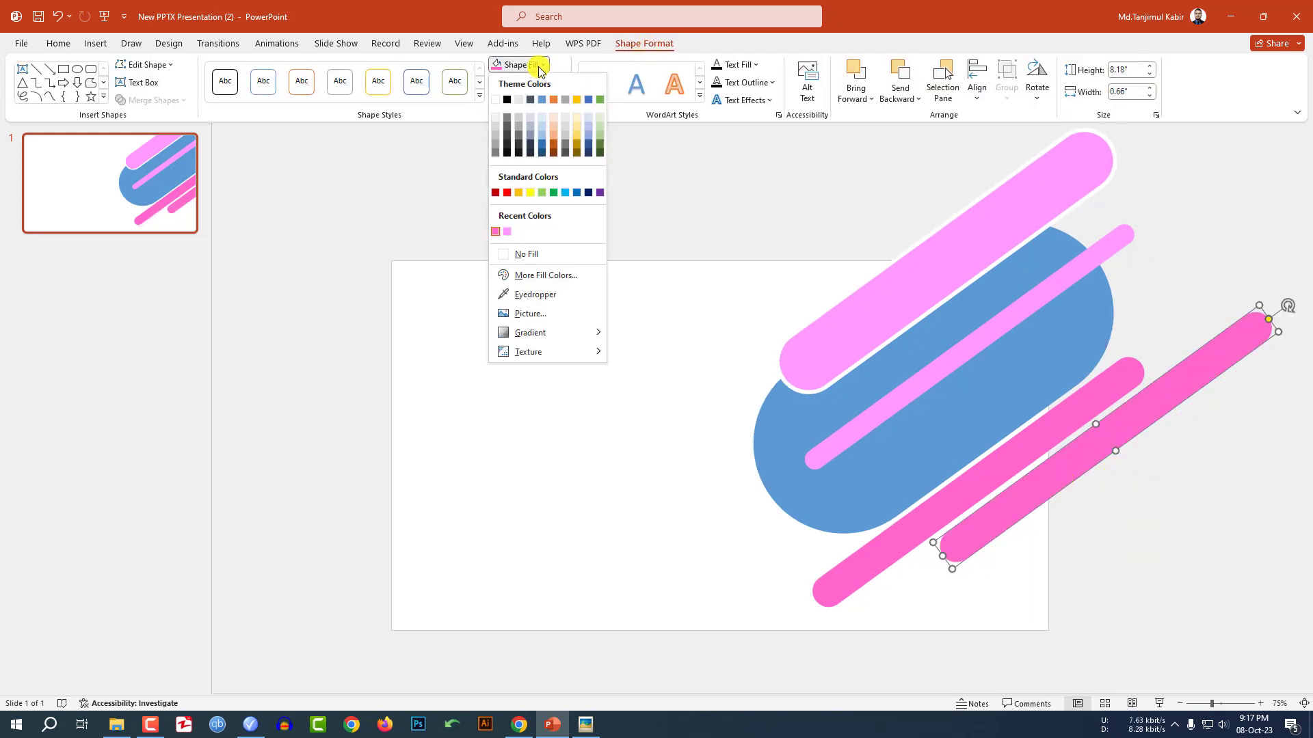
click(525, 275)
click(655, 333)
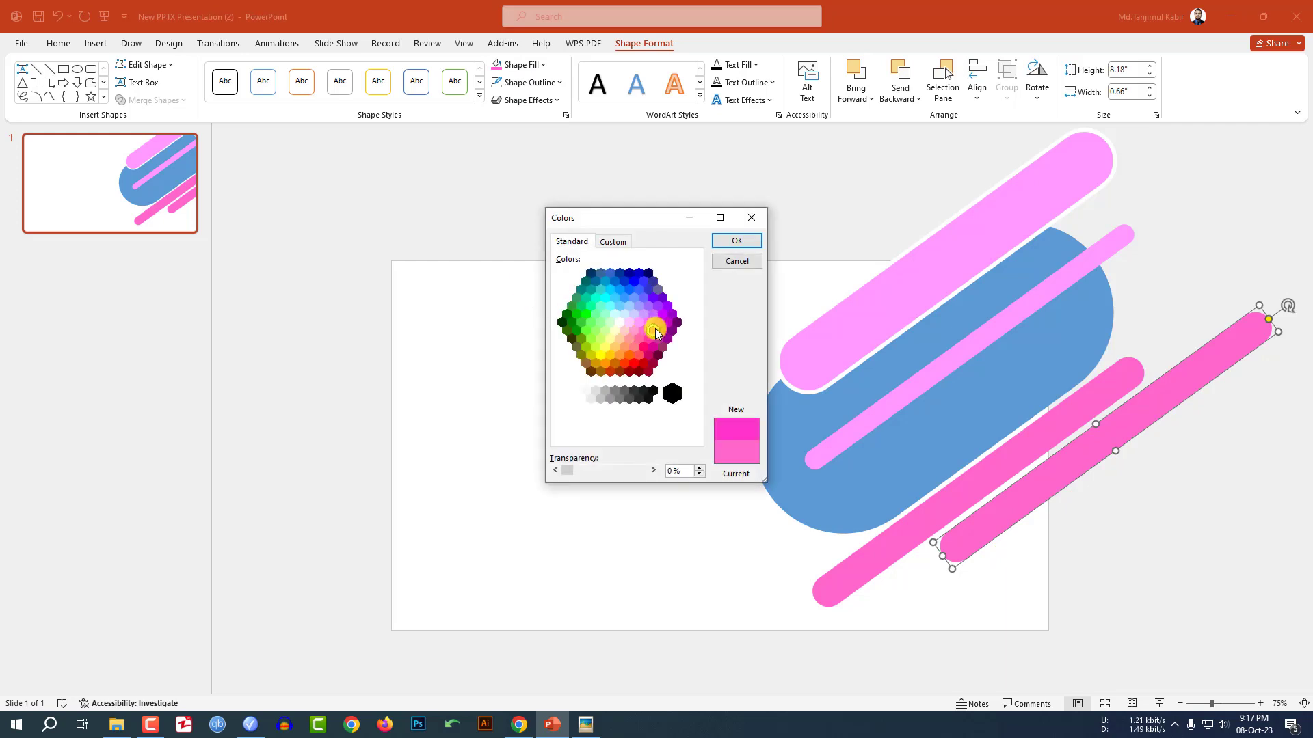
click(736, 241)
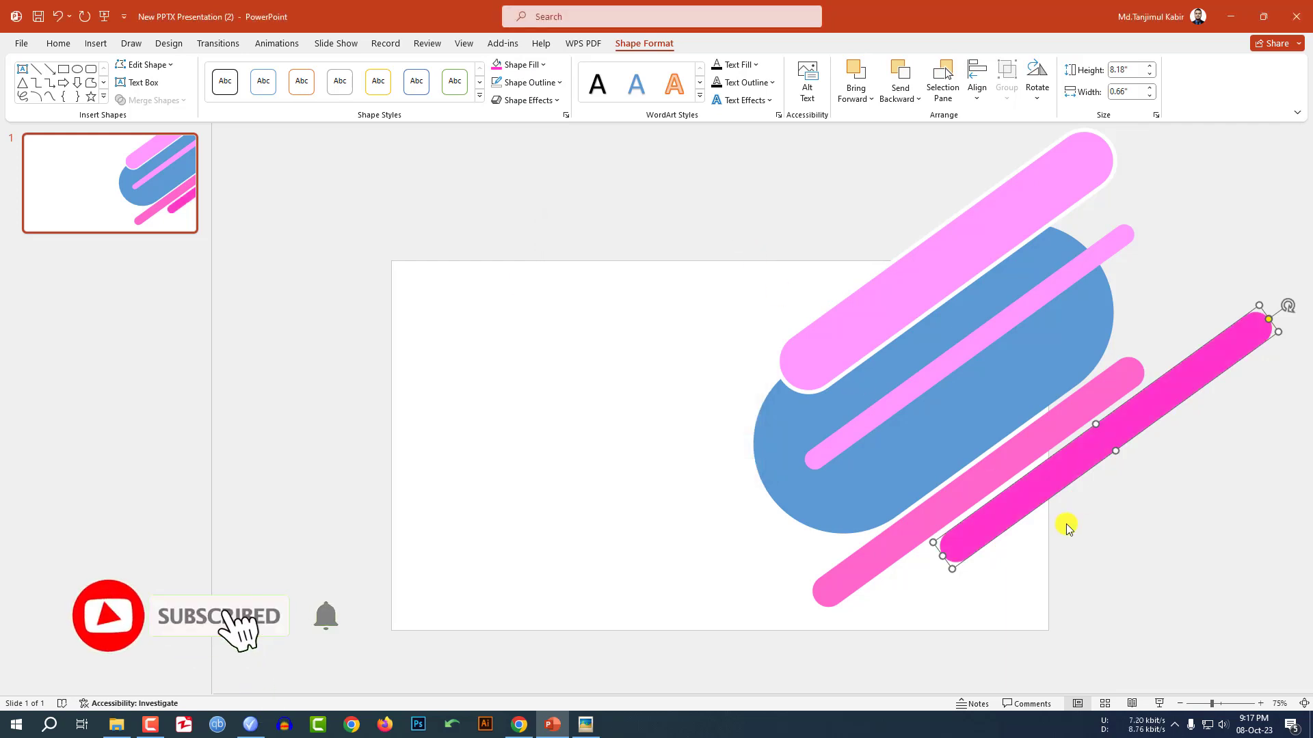
click(1063, 529)
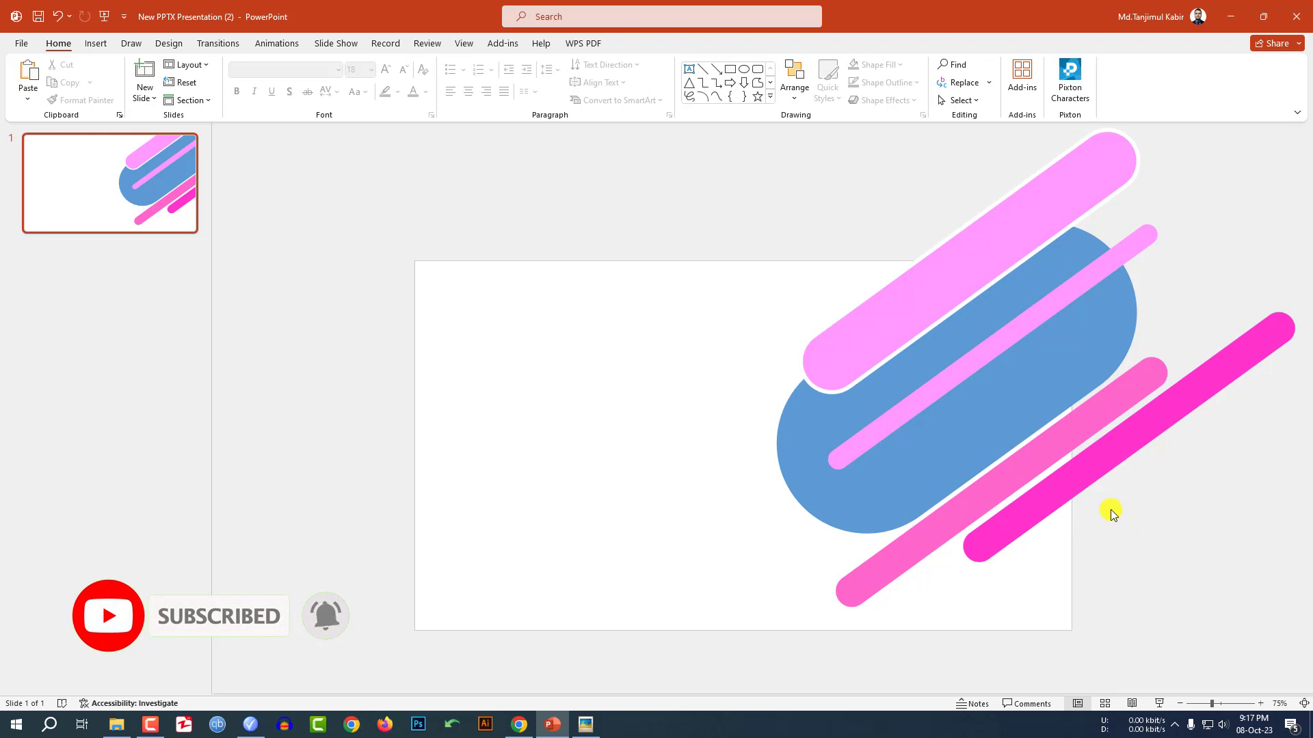
- Copy the large blue pill and shrink the copy into a small pill near the bottom-right
click(902, 479)
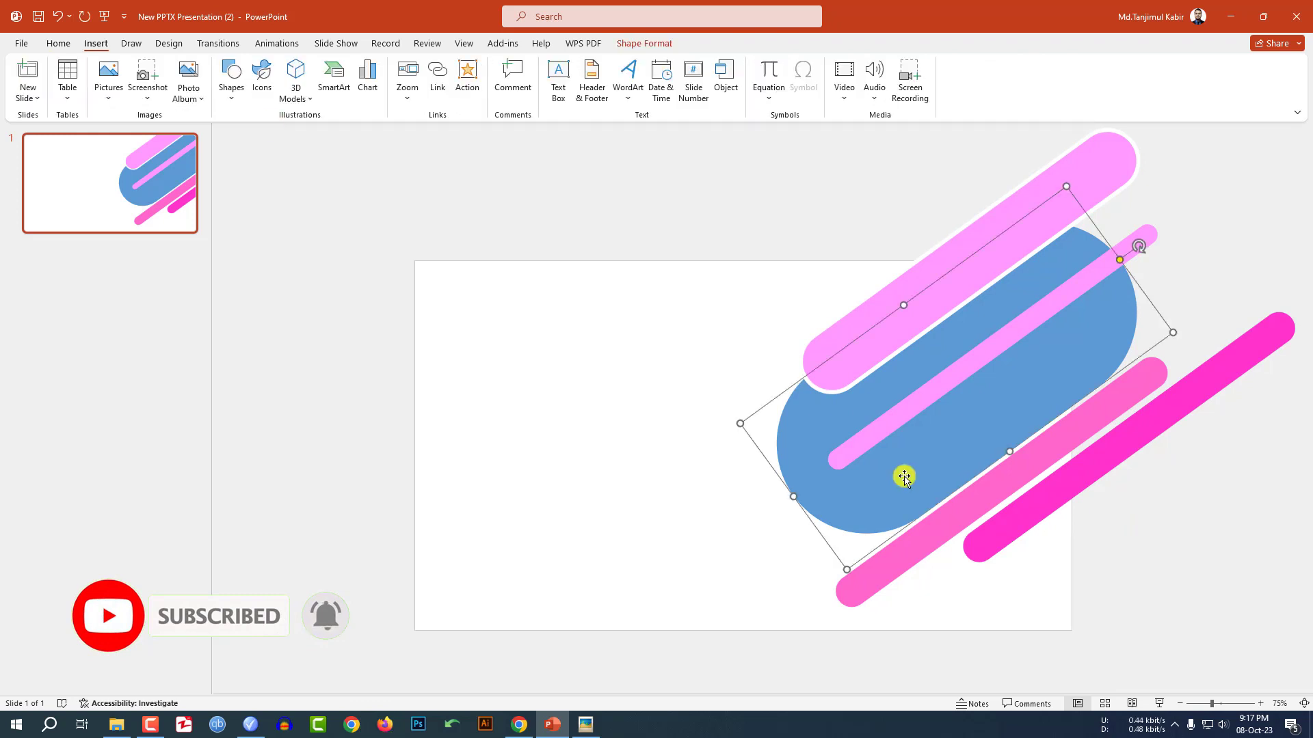
drag(902, 472, 618, 459)
drag(778, 180, 1005, 586)
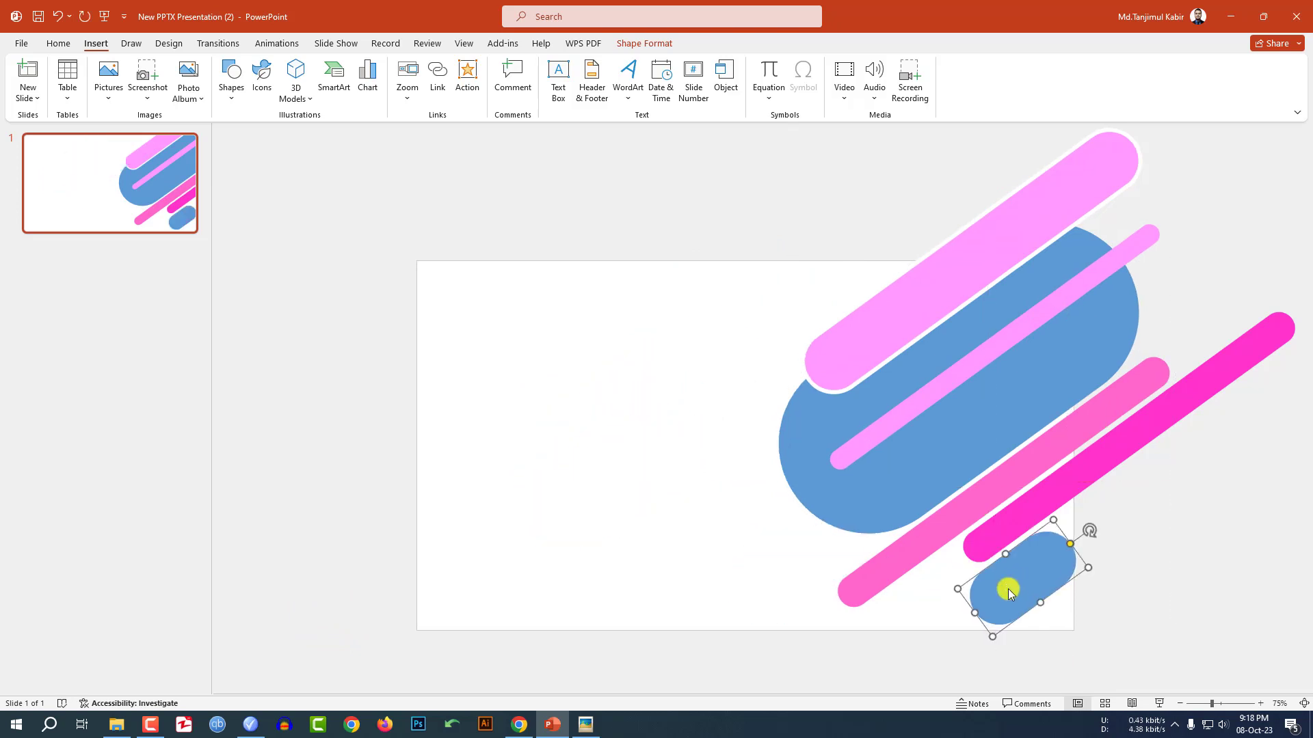
click(1122, 592)
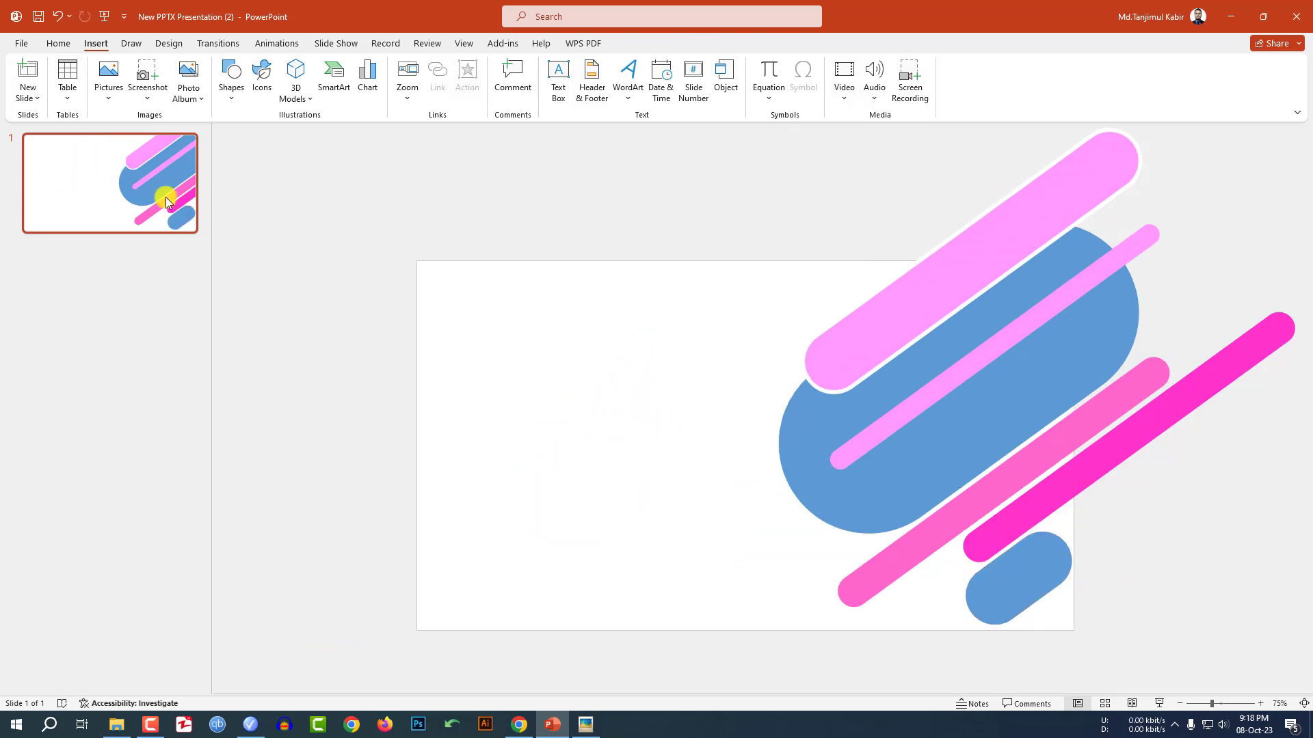
- Draw a small outline-free magenta rectangle on the slide's top-left edge
click(119, 46)
click(94, 43)
click(243, 93)
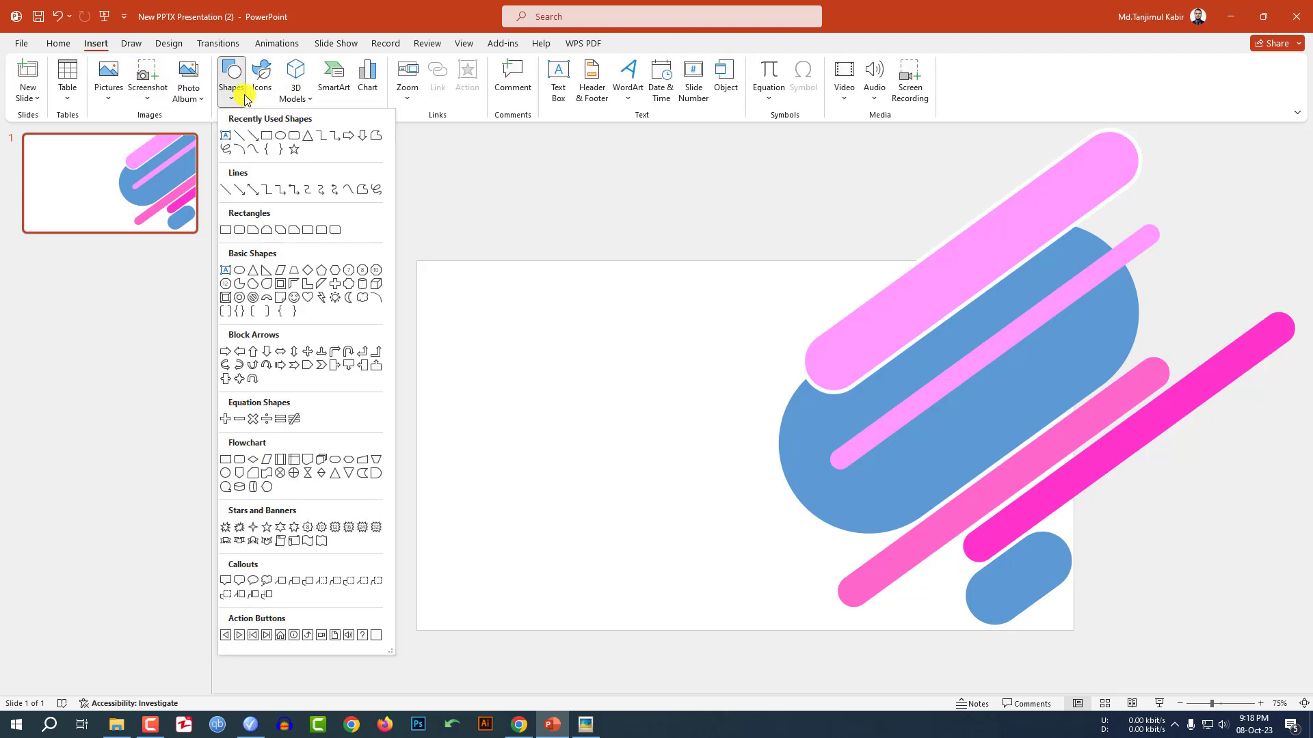
click(267, 135)
drag(398, 299, 460, 325)
click(559, 83)
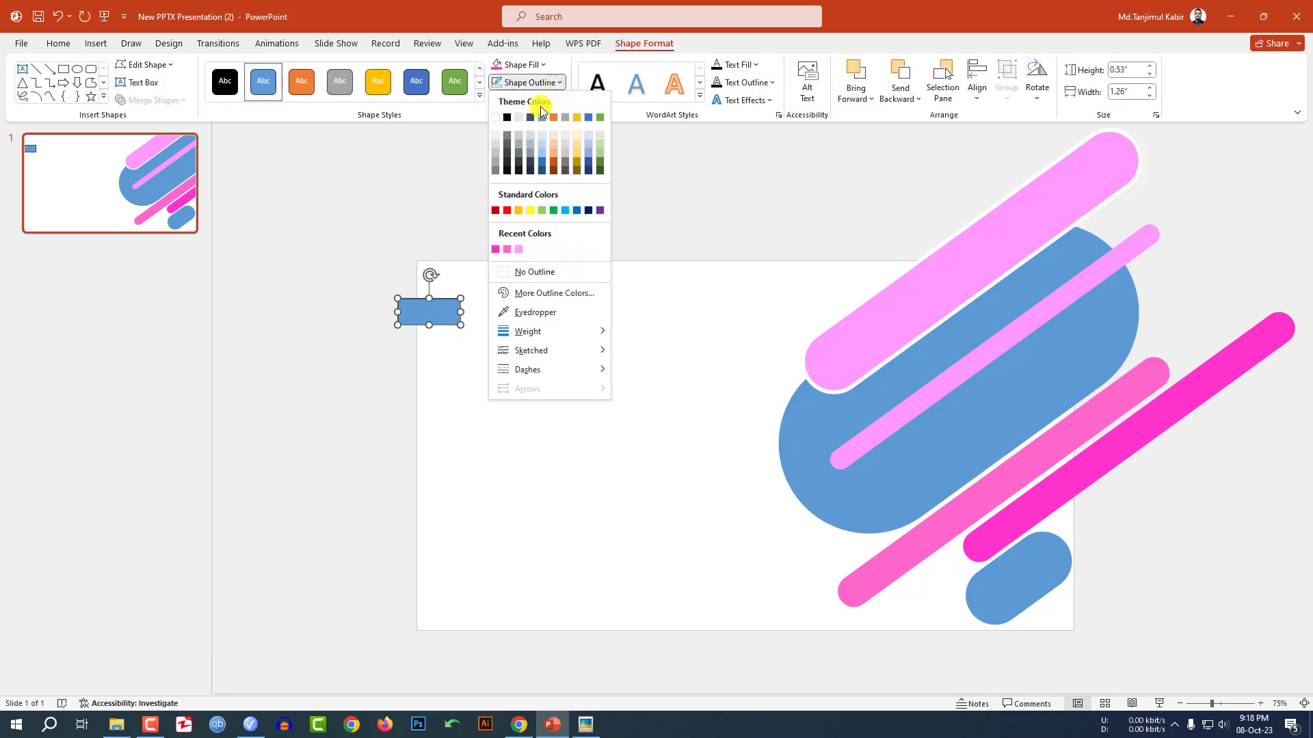
click(527, 268)
click(520, 67)
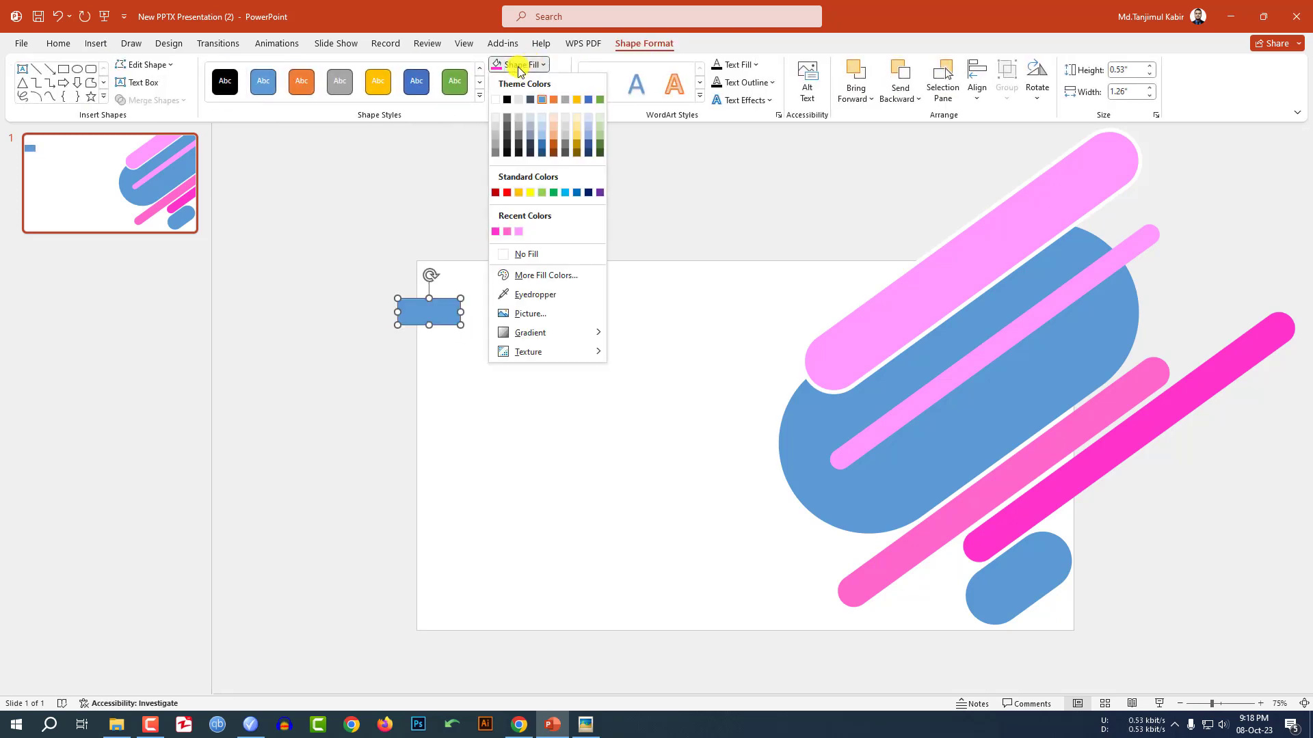
click(497, 232)
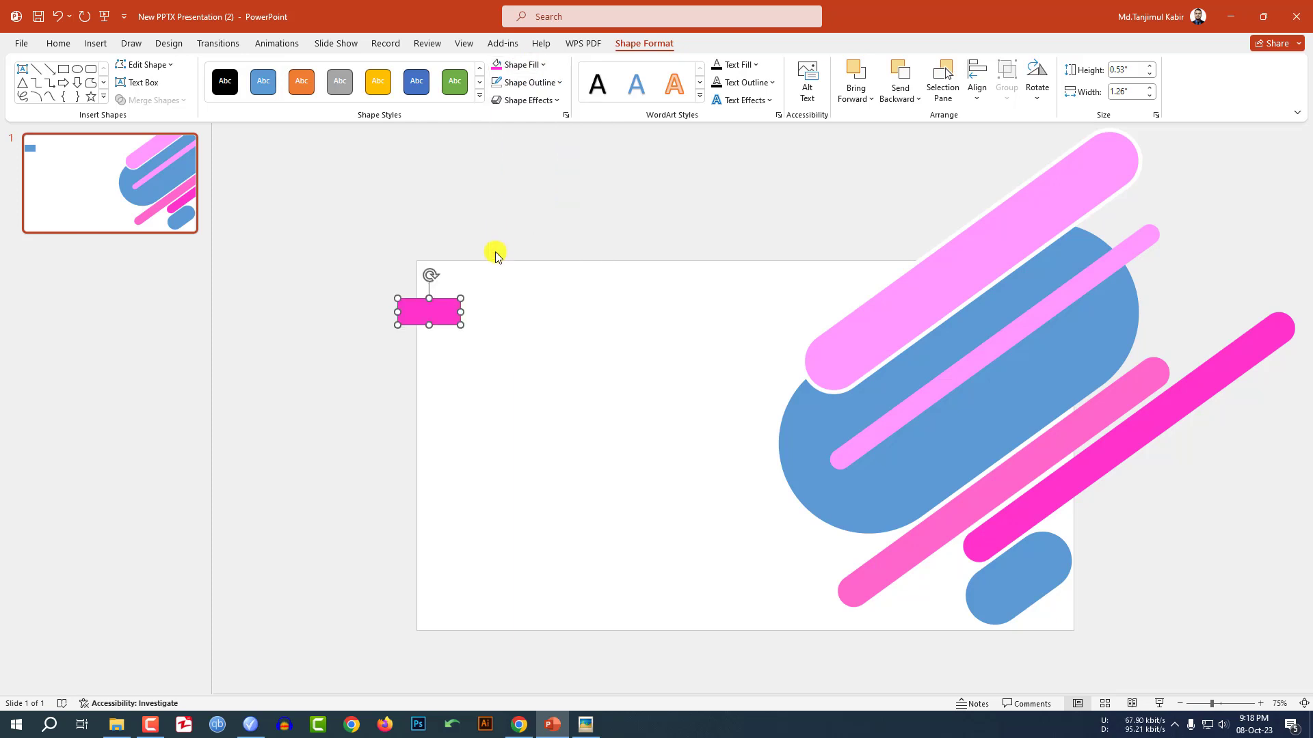
- Copy the magenta rectangle down to the slide's bottom-left edge
drag(454, 322, 442, 573)
click(339, 487)
click(101, 44)
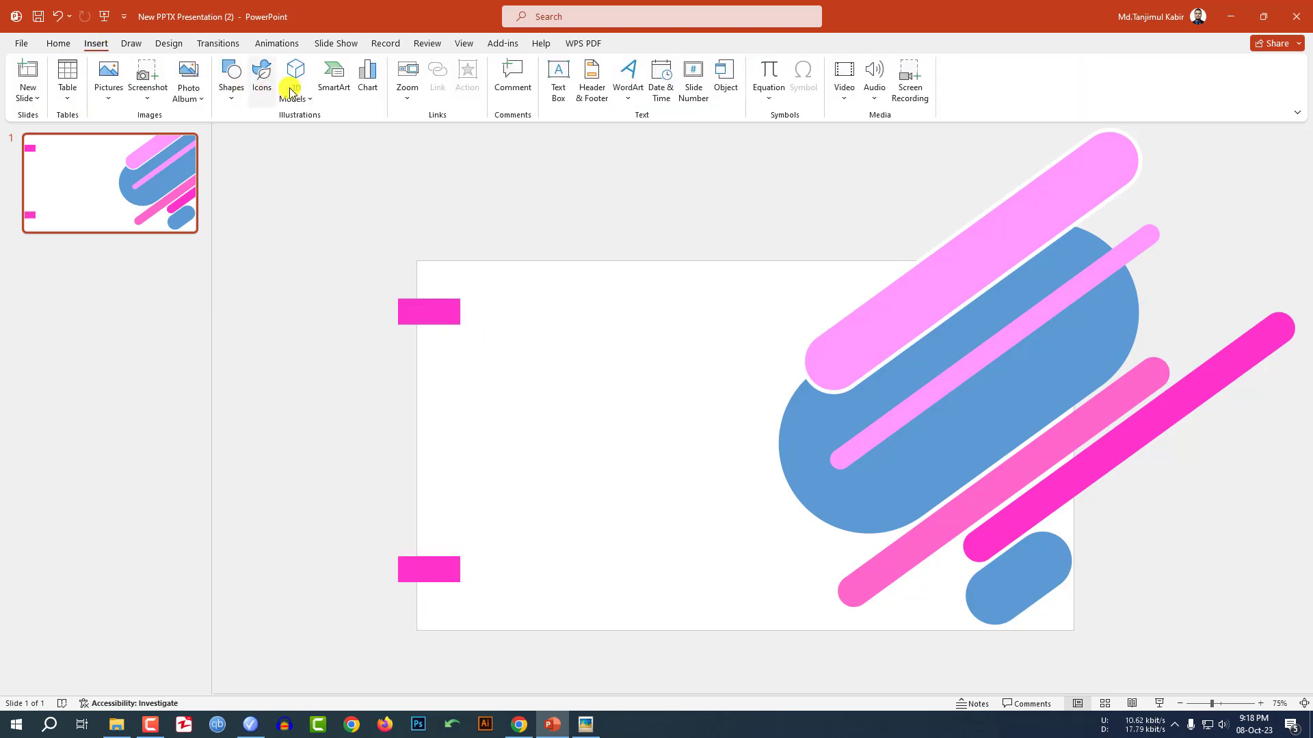
click(230, 96)
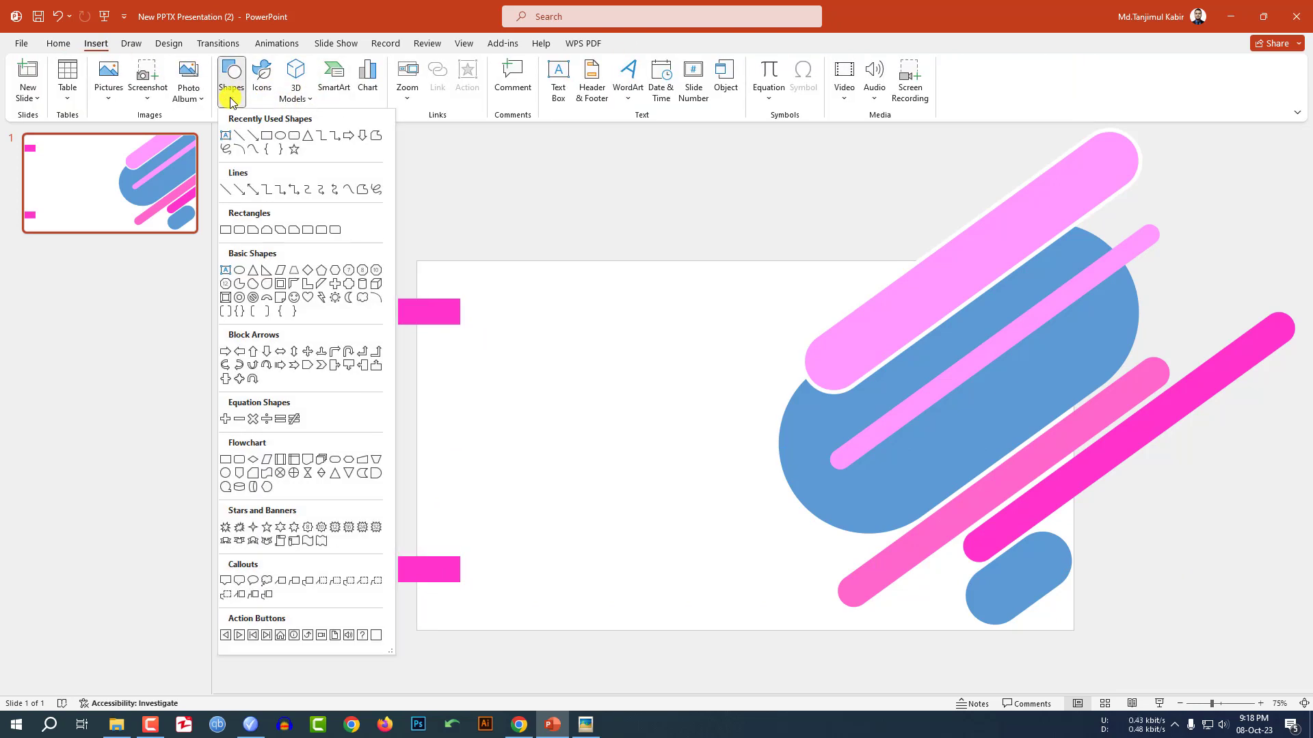
- Draw a small white outline-free circle at the end of the light-pink bar
click(280, 137)
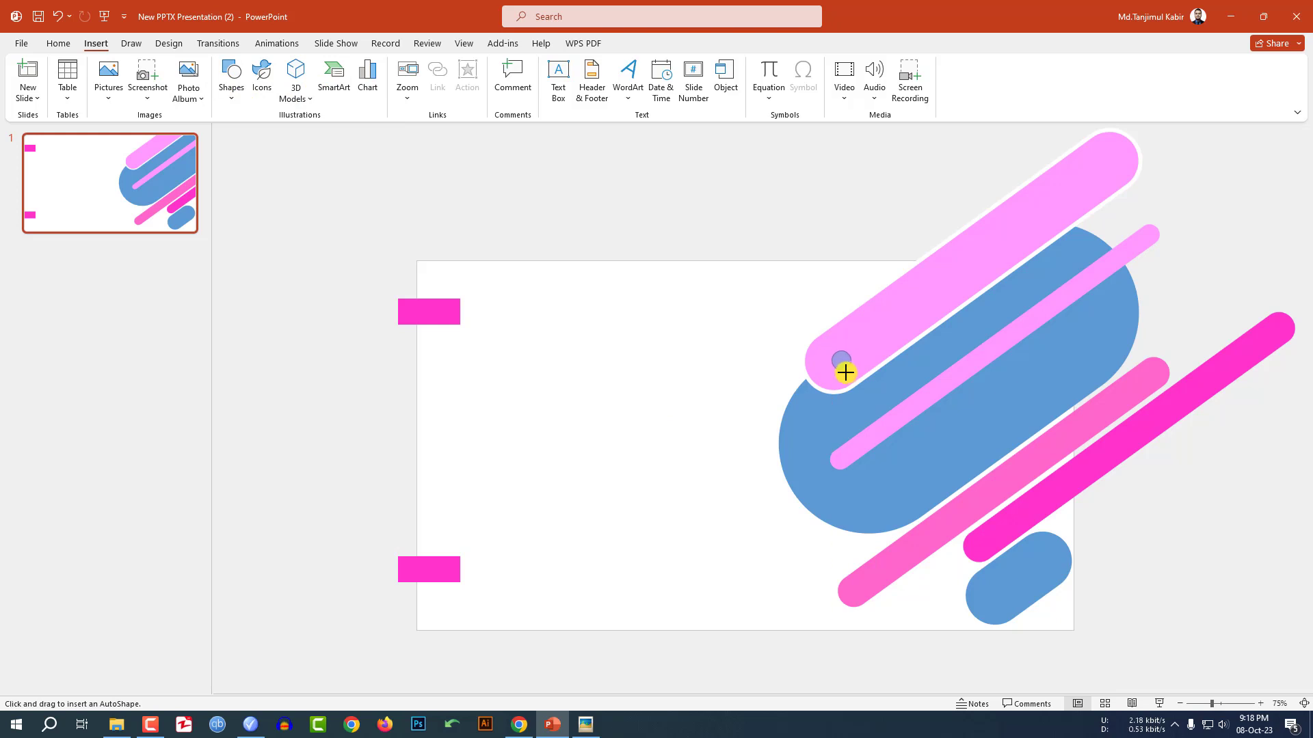
drag(847, 379, 851, 378)
click(527, 64)
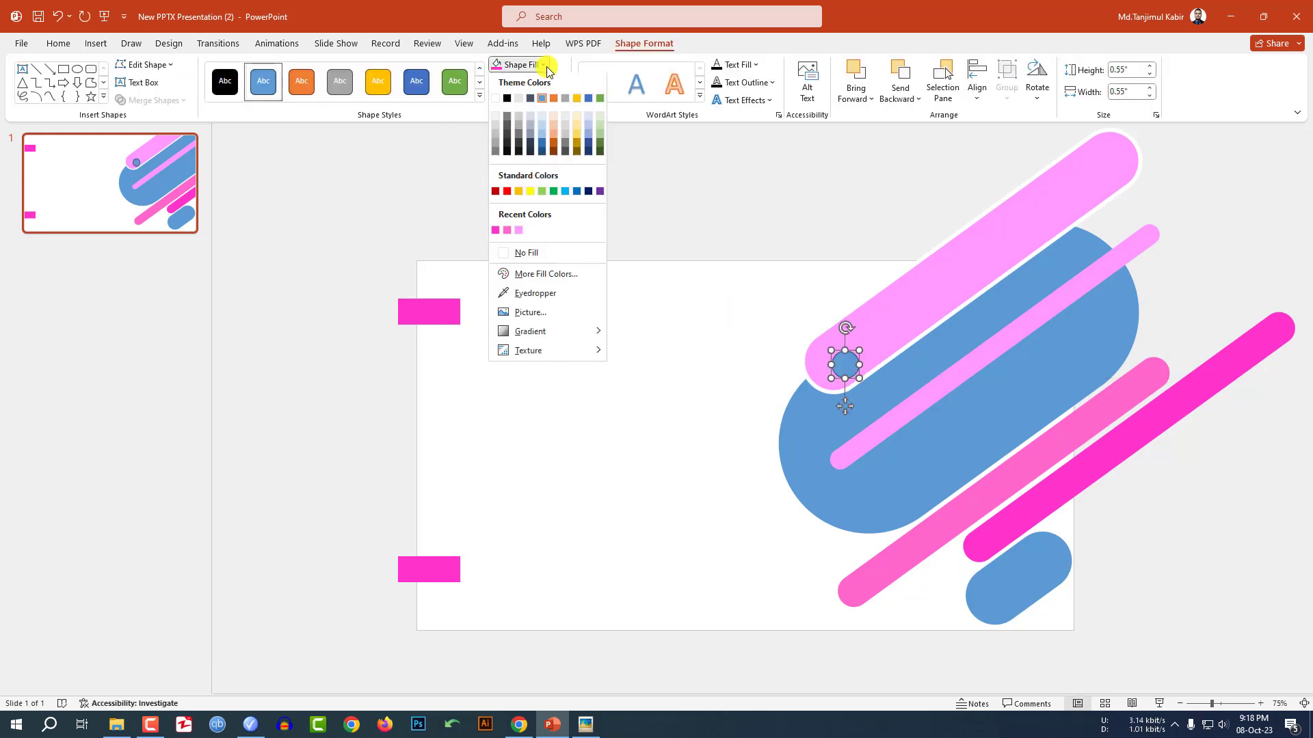
click(507, 100)
click(527, 82)
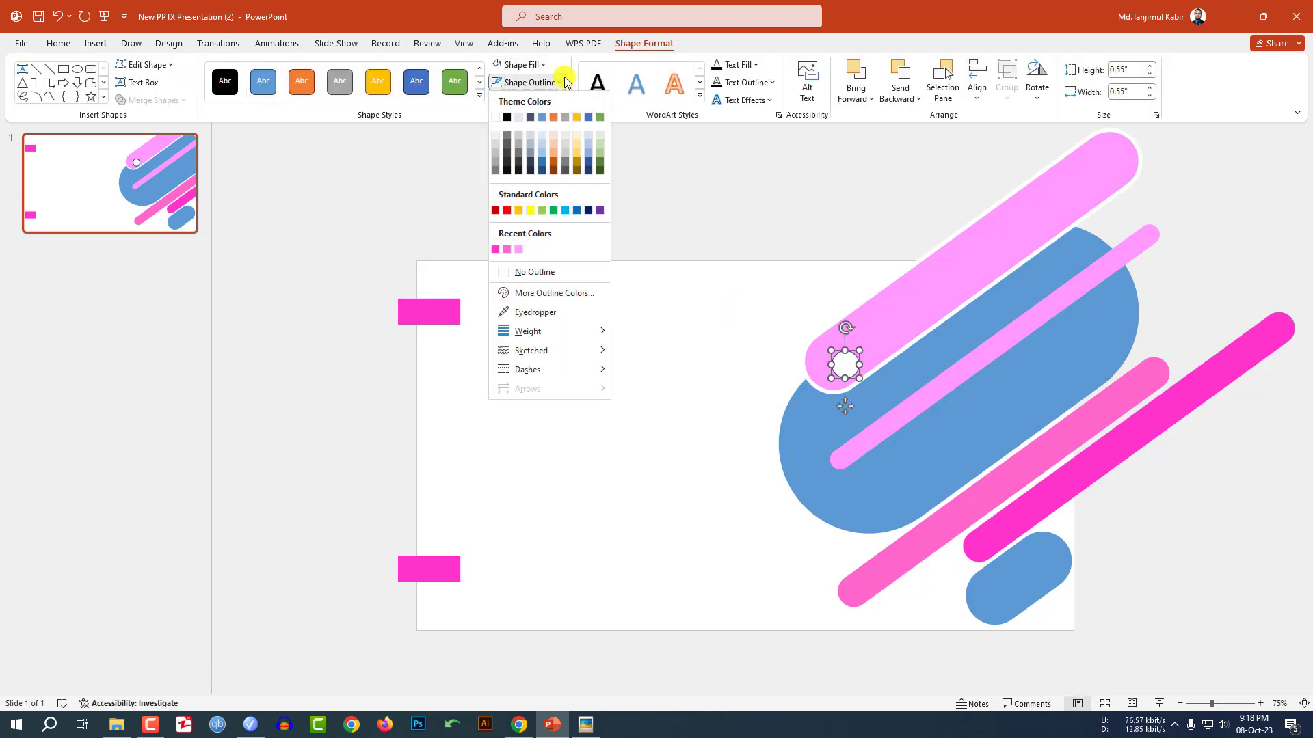
click(540, 271)
drag(846, 371, 834, 364)
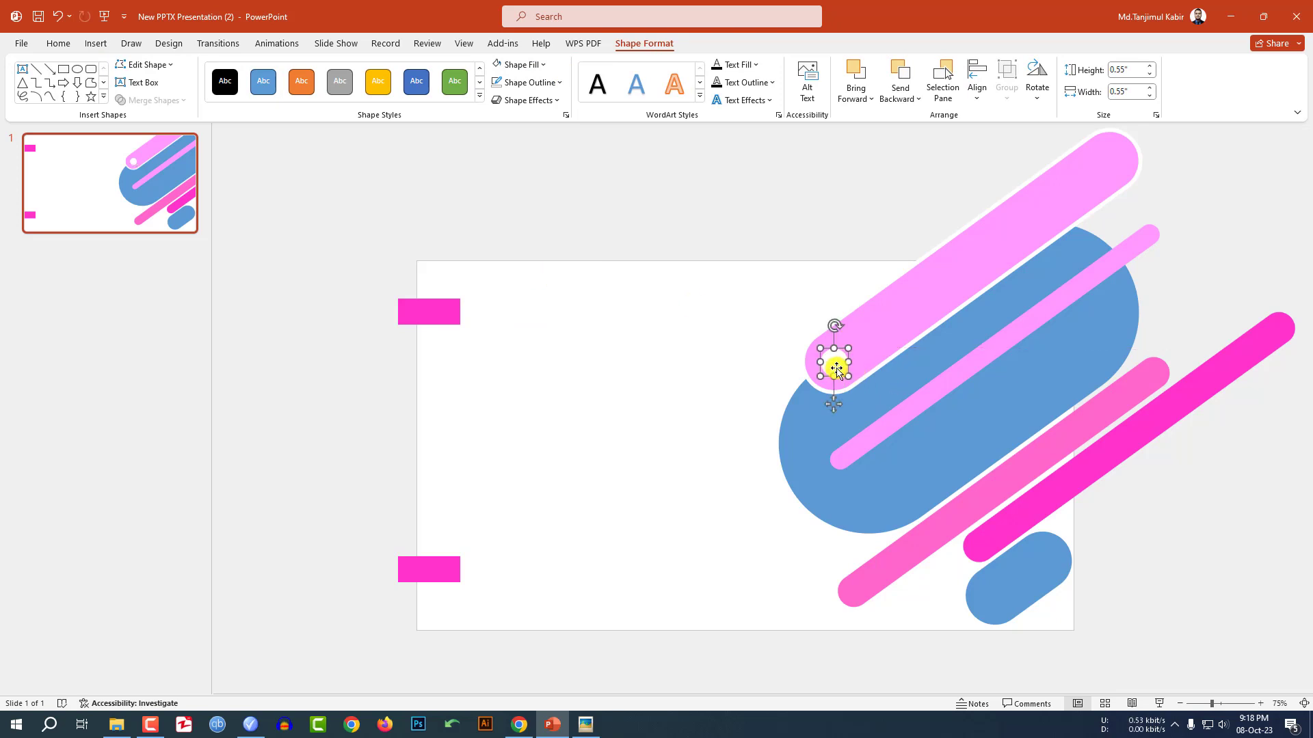
- Copy the white circle to the end of the lower pink bar
click(857, 588)
drag(857, 587, 865, 582)
click(779, 570)
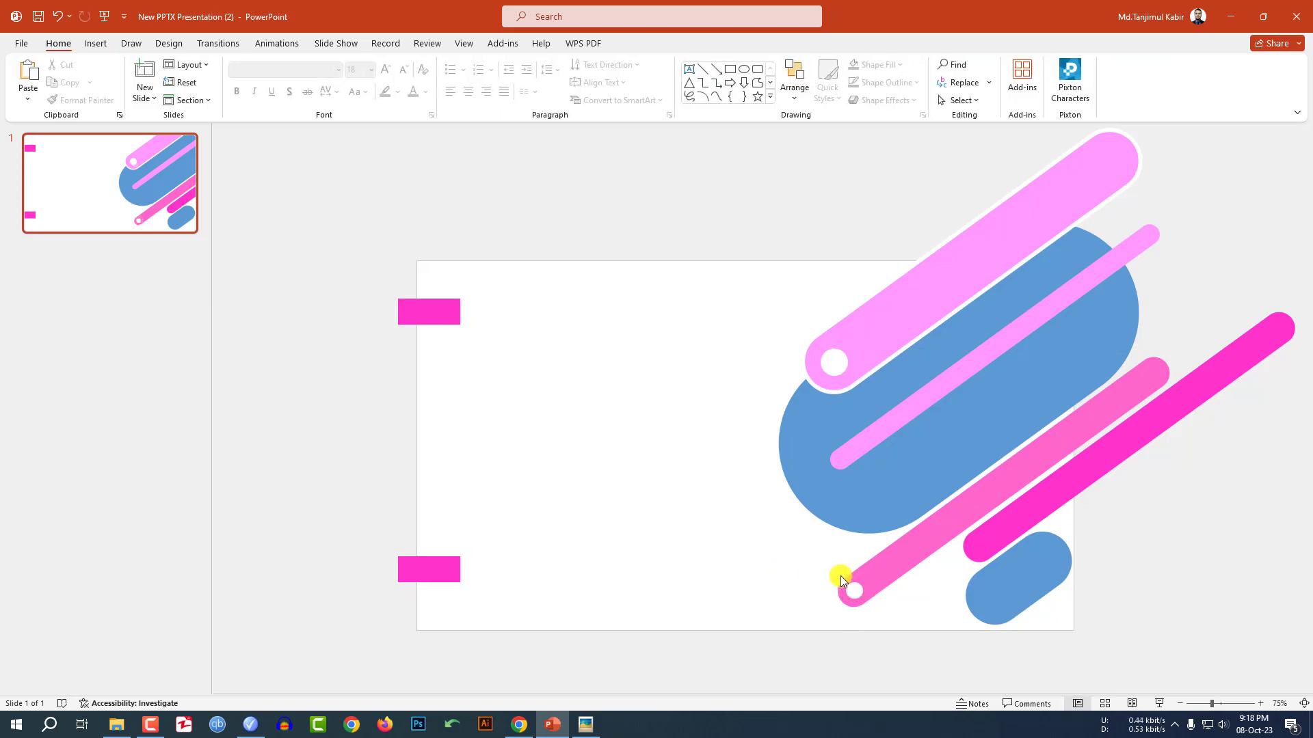
- Add a 'TEXT HERE' title text box in LEMON MILK at 48 pt
click(95, 43)
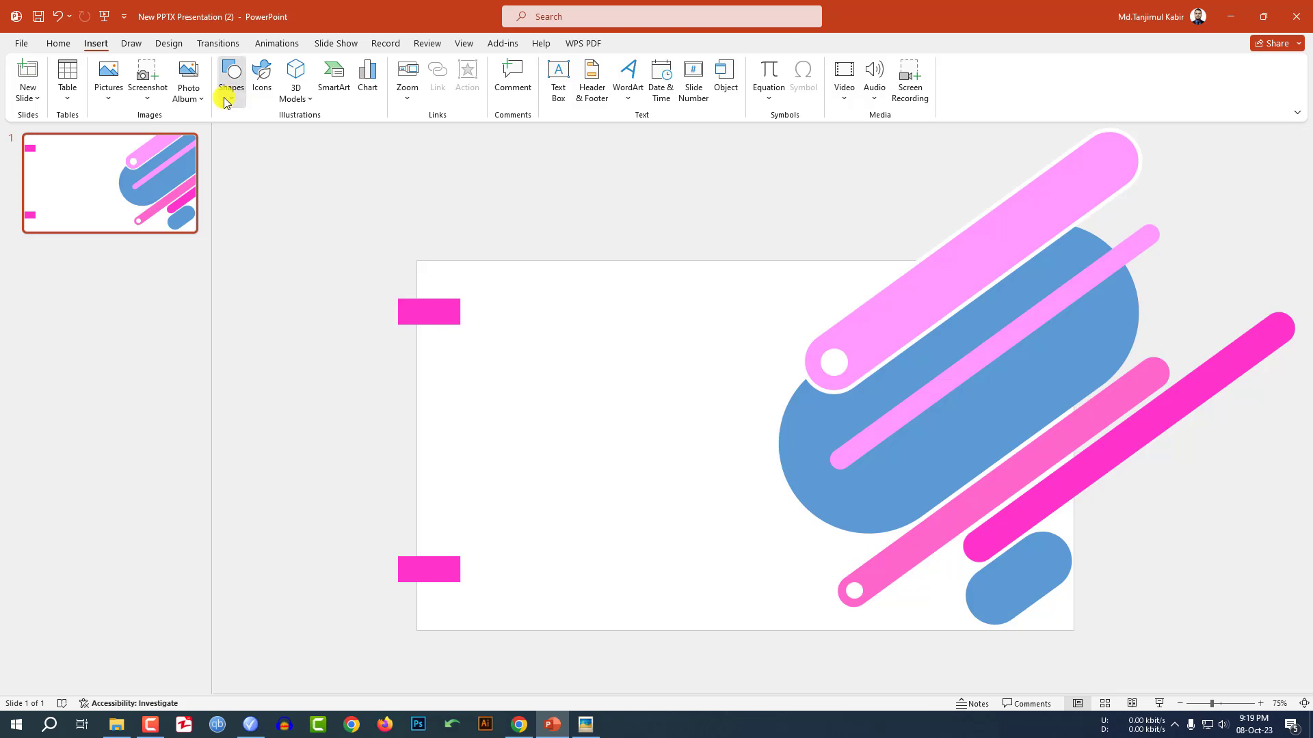
click(230, 81)
click(225, 137)
drag(499, 340, 712, 394)
text(TEXT HERE)
key(ctrl+a)
click(283, 70)
text(LEMON MILK)
key(Return)
click(386, 69)
click(385, 69)
click(385, 69)
click(385, 69)
click(386, 69)
click(385, 69)
click(386, 69)
click(386, 69)
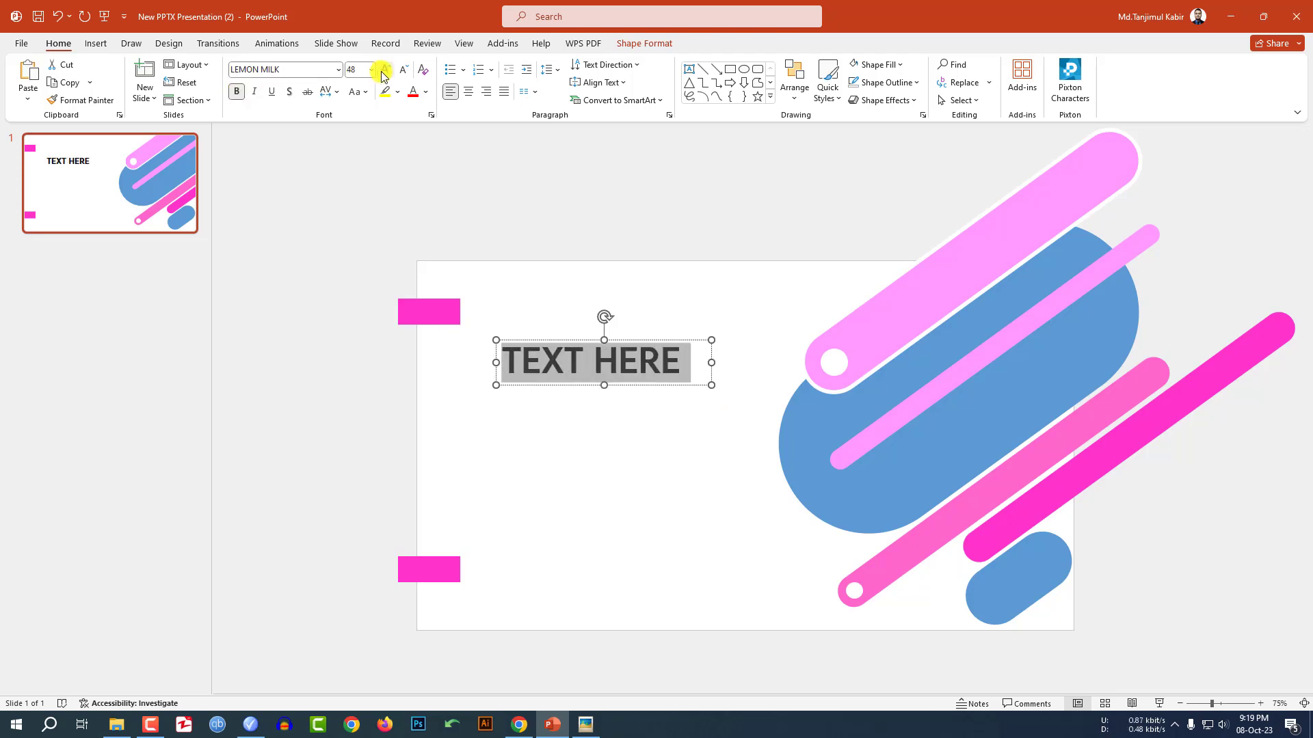
key(Escape)
- Add a body text box below the title filled with =rand() sample paragraphs
click(95, 43)
click(231, 80)
click(226, 137)
drag(518, 392, 732, 583)
text(=rand())
key(Return)
- Delete the third paragraph, justify the remaining two, and nudge the box up-left
triple_click(531, 581)
key(BackSpace)
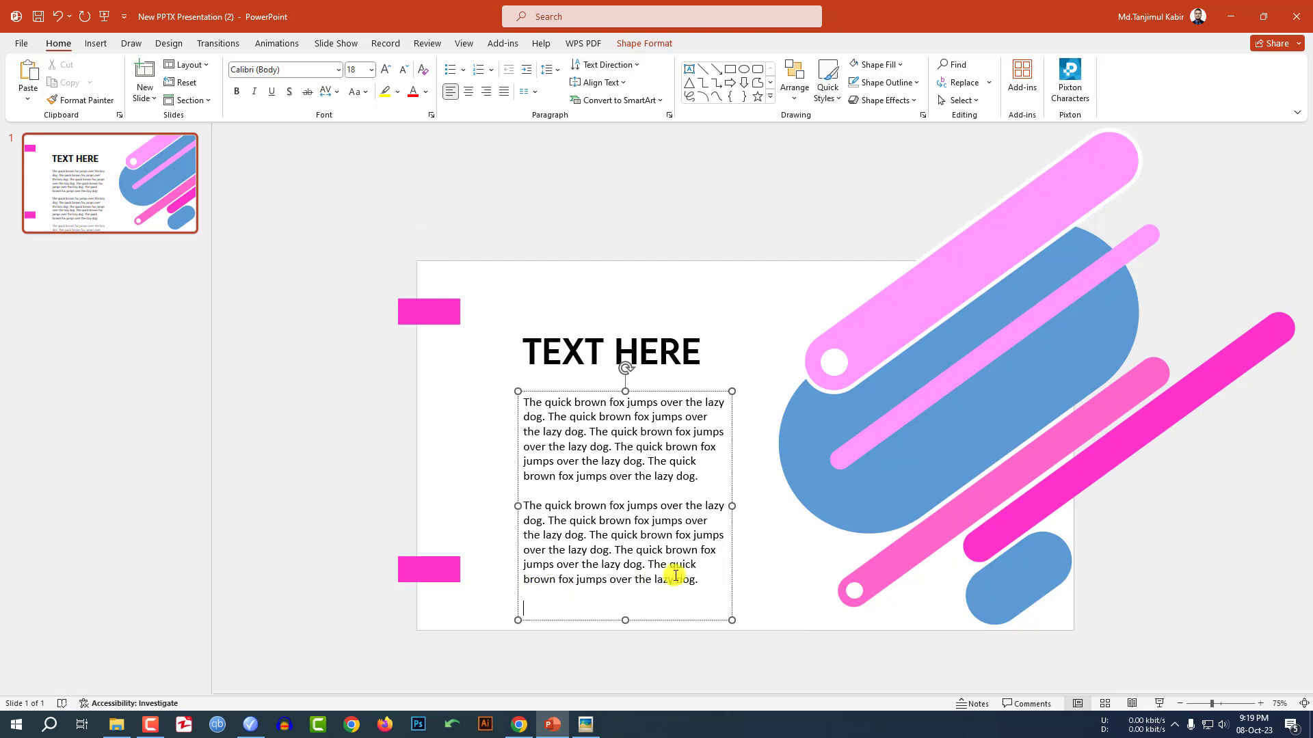
drag(701, 581, 525, 403)
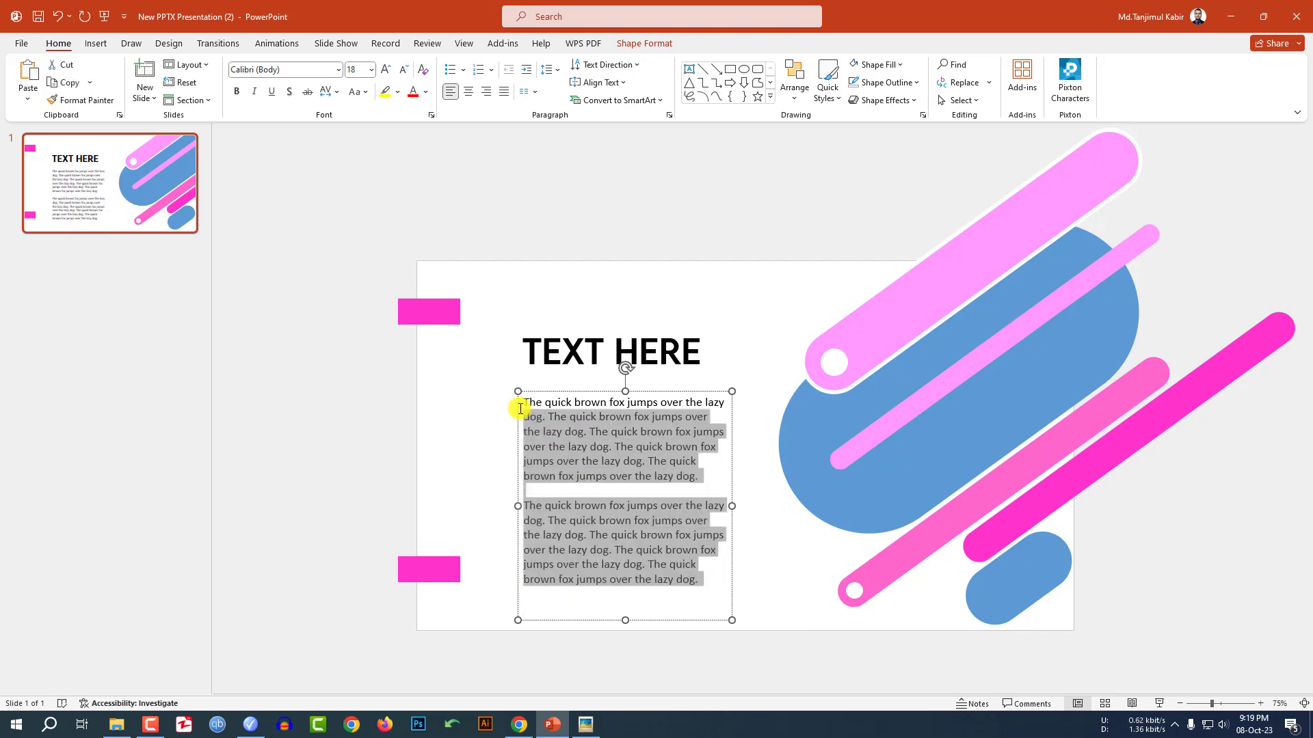
click(506, 92)
drag(733, 523, 724, 512)
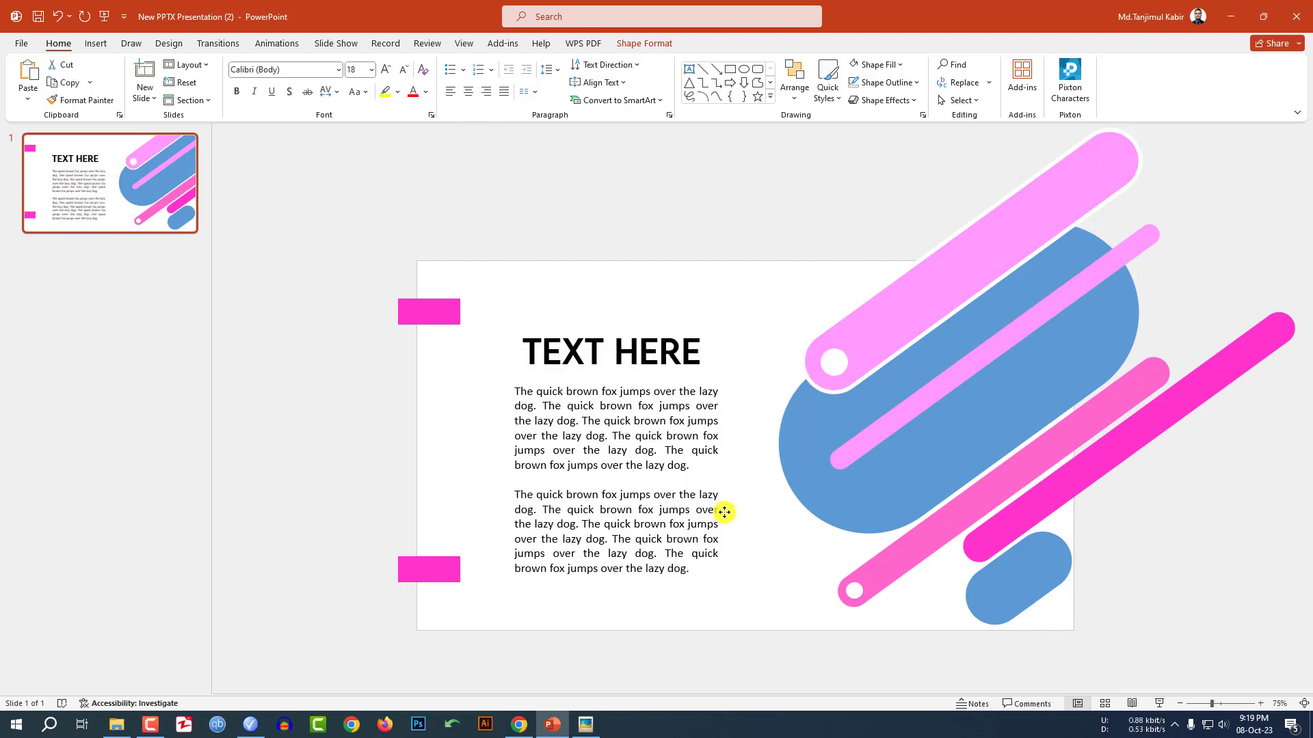
click(782, 635)
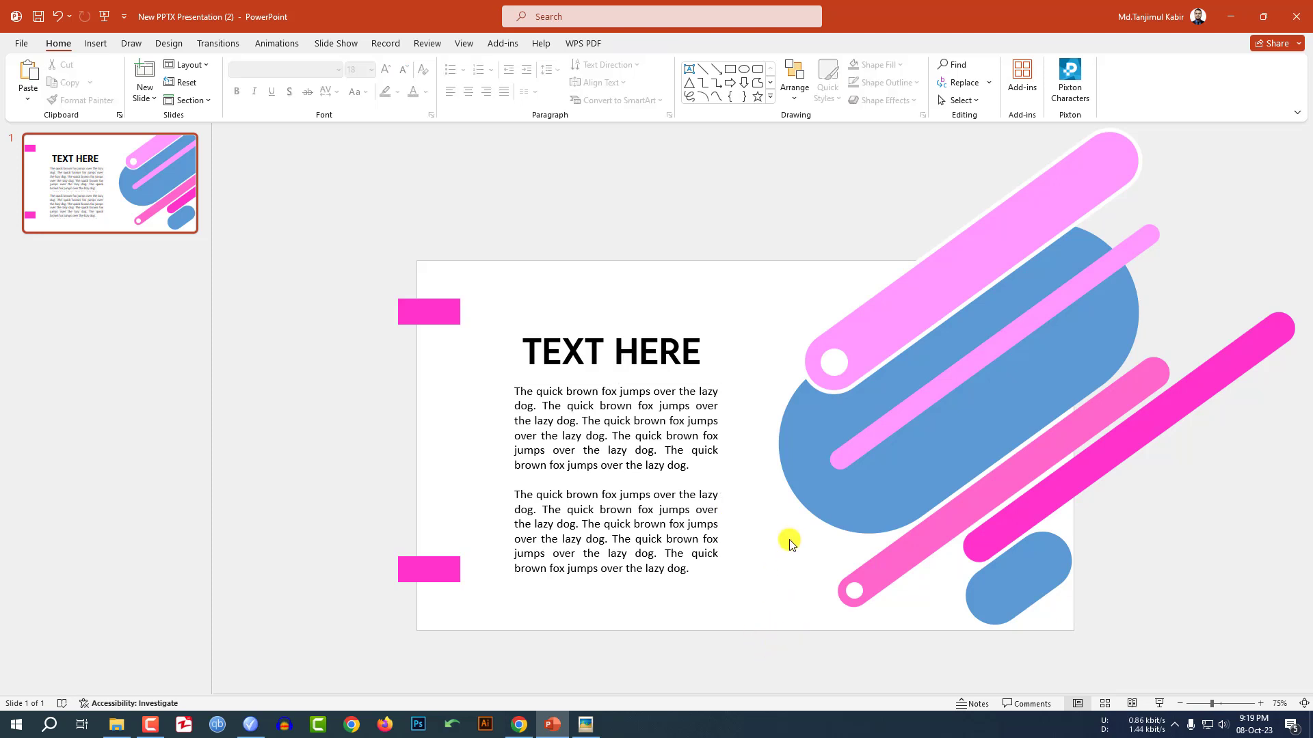
- Insert the beach photo from the Downloads folder
click(96, 43)
click(108, 79)
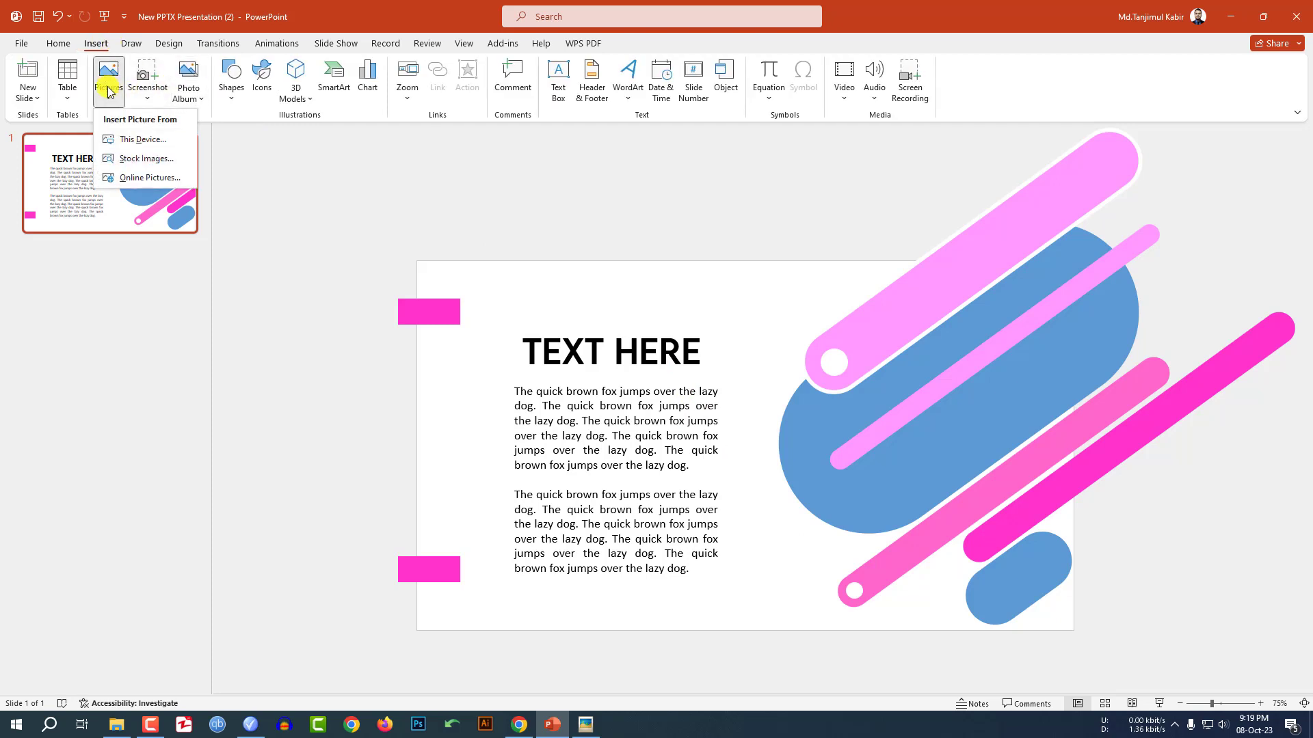
click(130, 140)
click(590, 404)
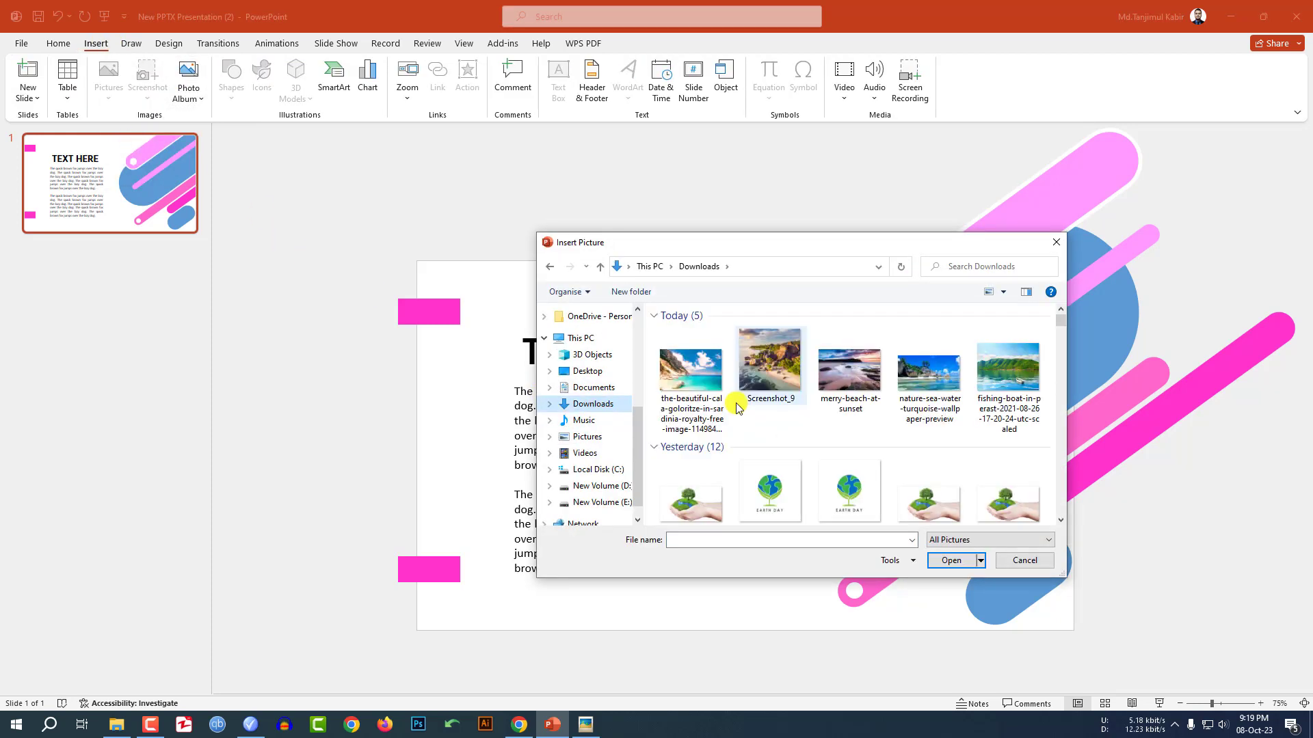
click(726, 403)
click(951, 559)
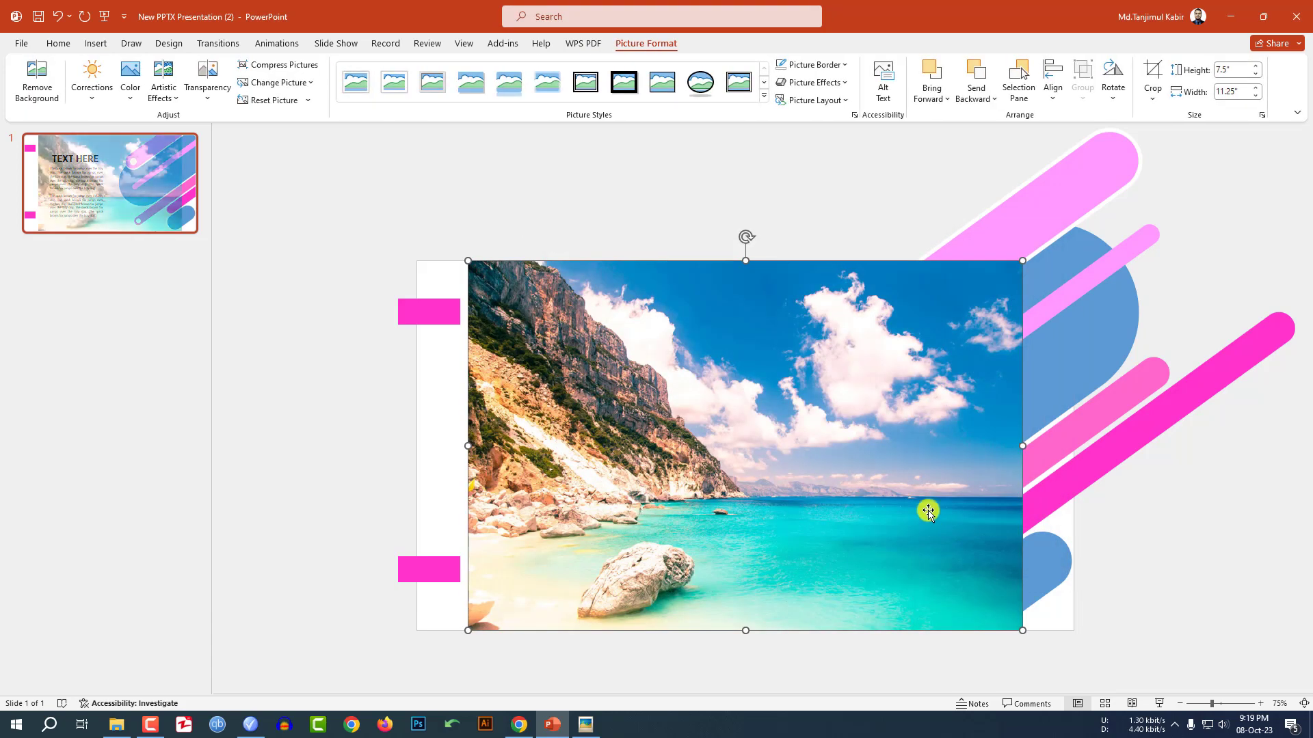
drag(897, 496, 1005, 436)
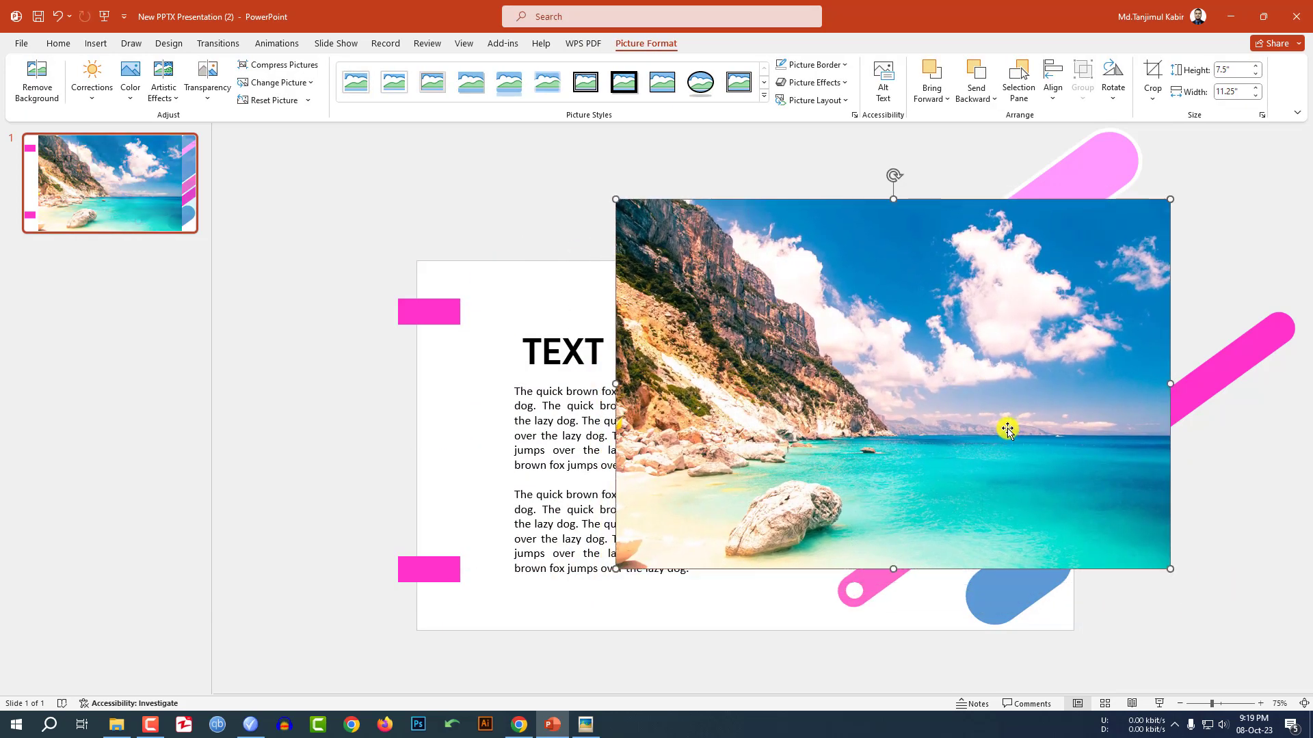
- Send the photo to back and intersect it with the large blue pill
right_click(1007, 430)
click(1063, 299)
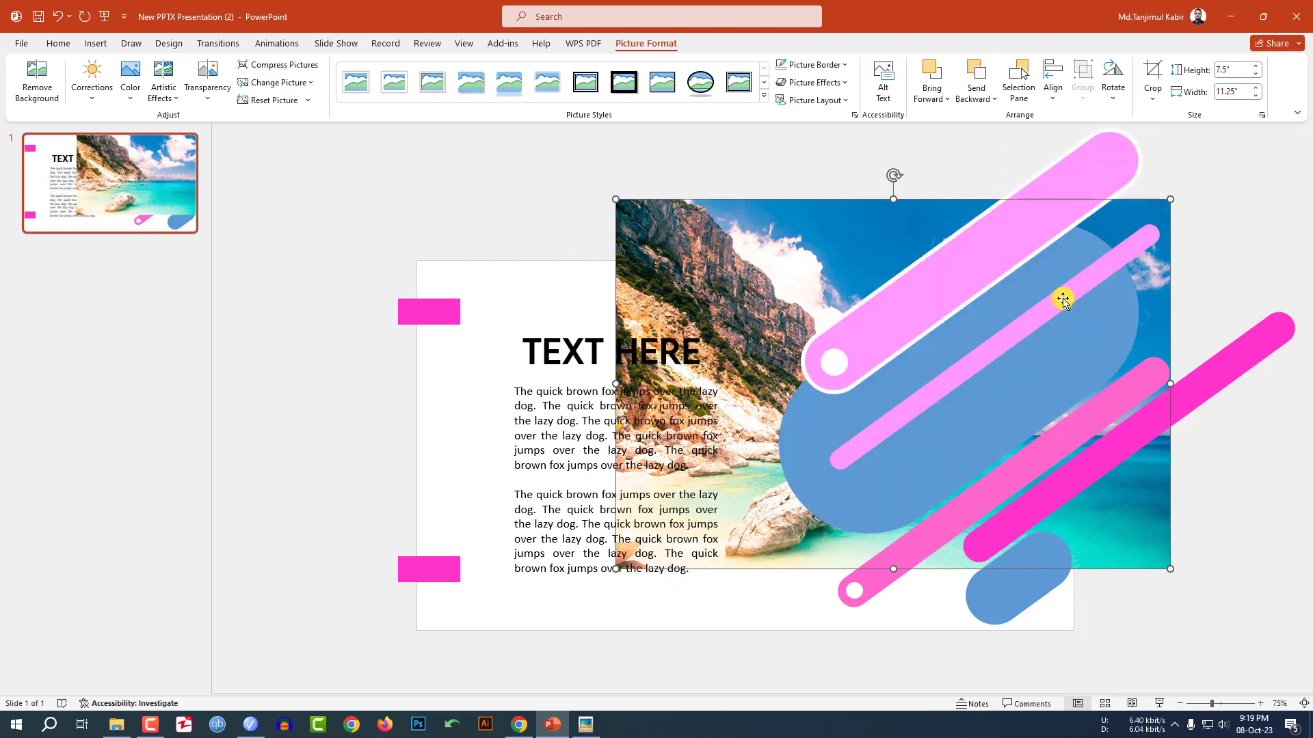
drag(762, 512, 791, 503)
shift+click(1054, 368)
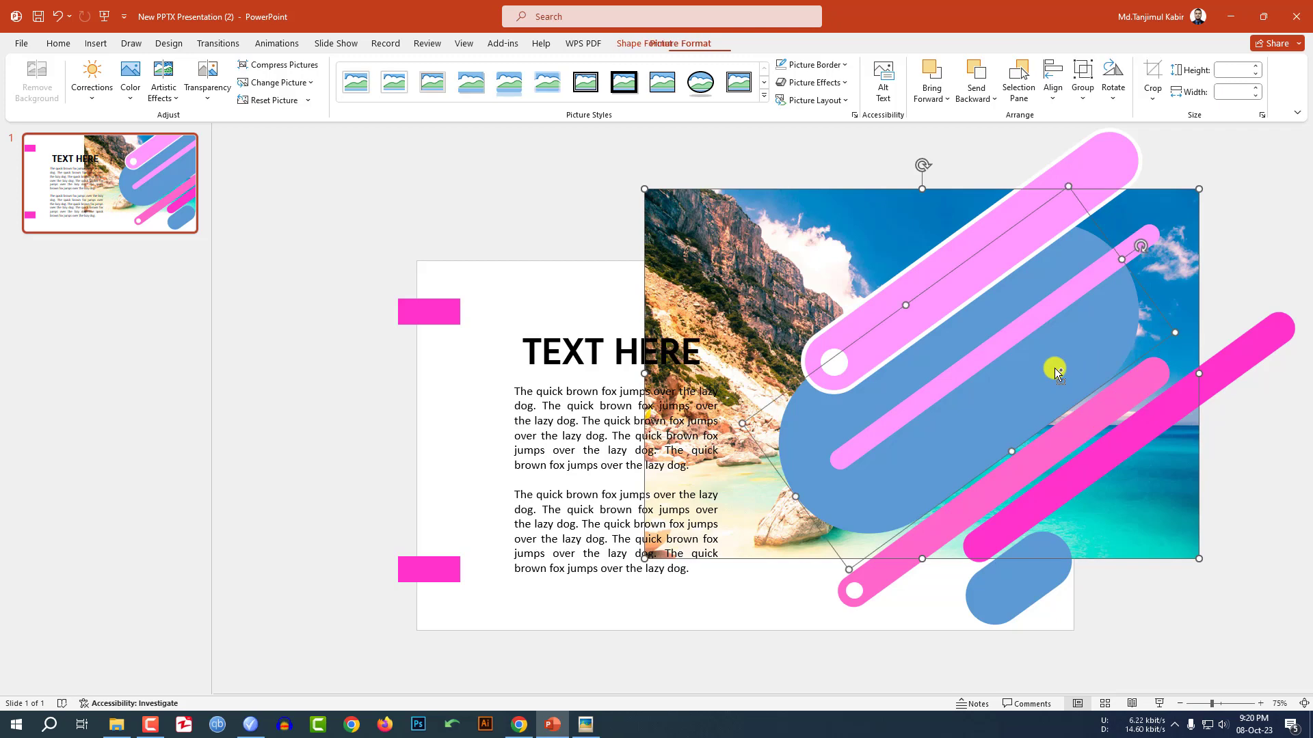
click(658, 43)
click(140, 102)
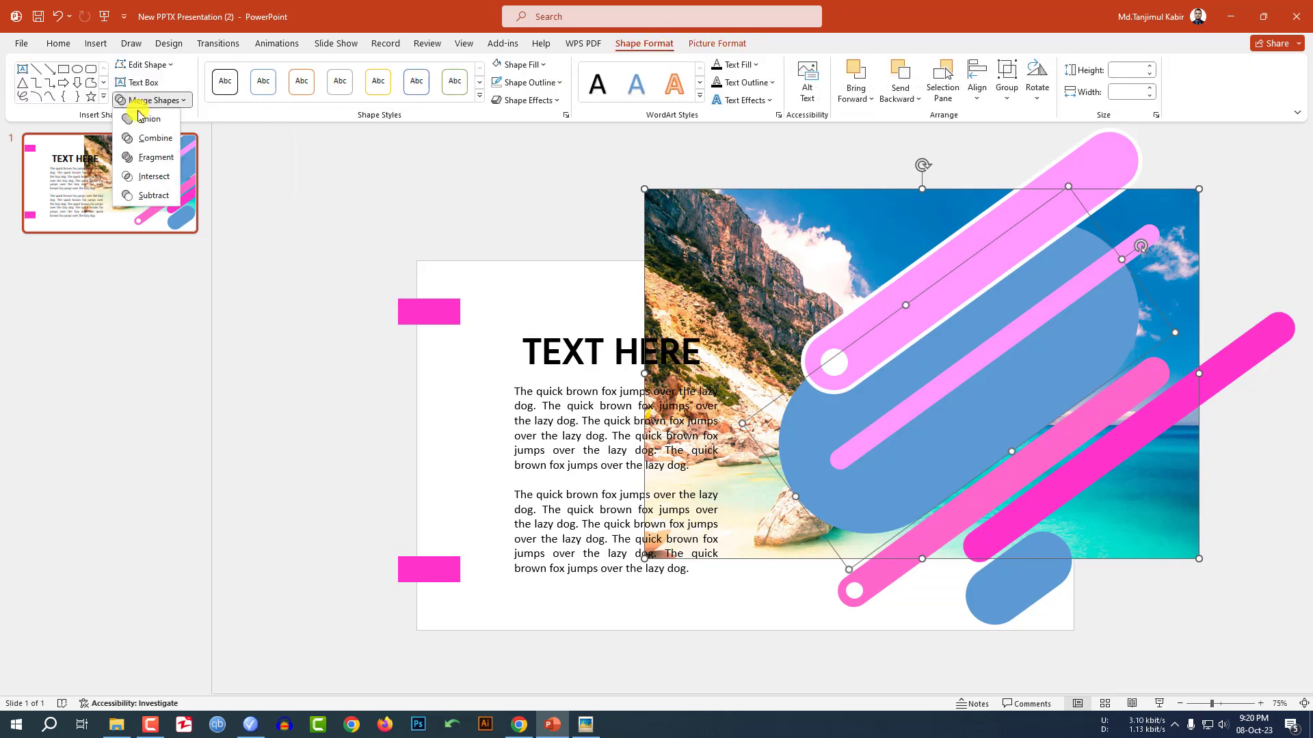
click(146, 177)
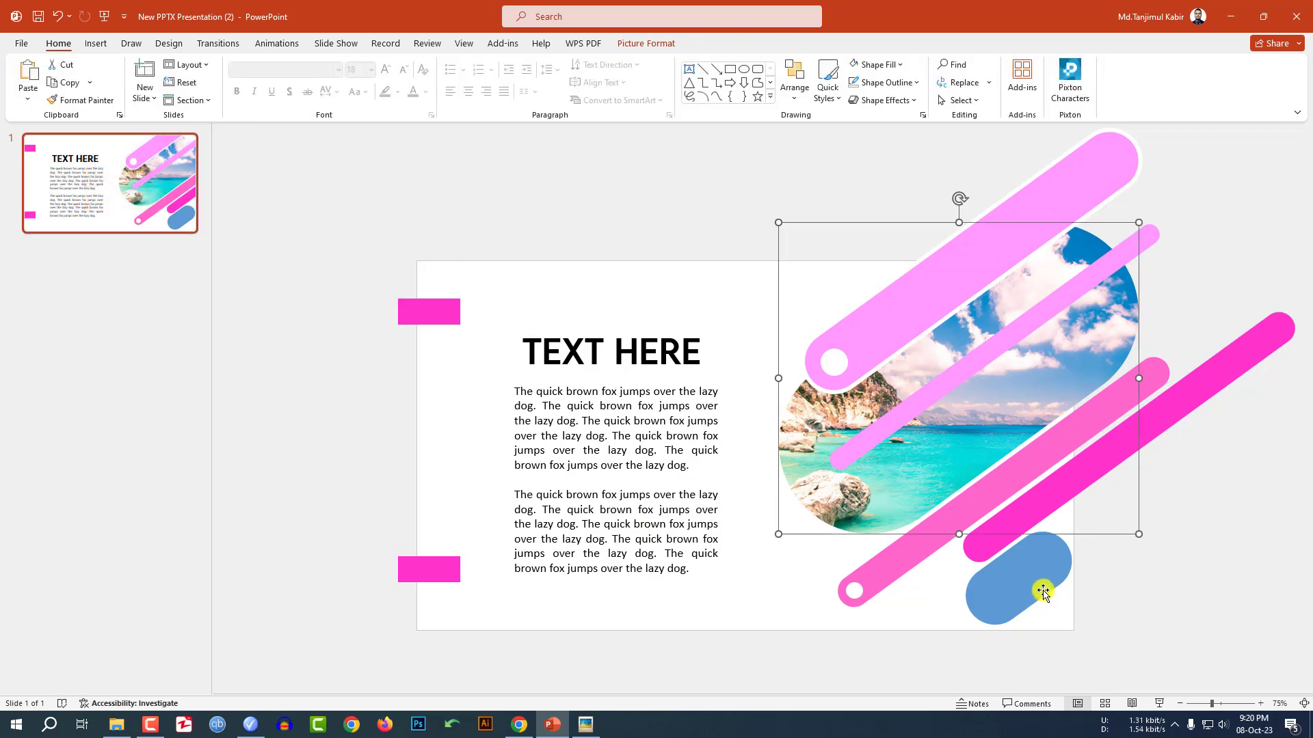
click(98, 44)
- Insert the fishing-boat photo from this device, place it over the small pill, and send it to back
click(108, 75)
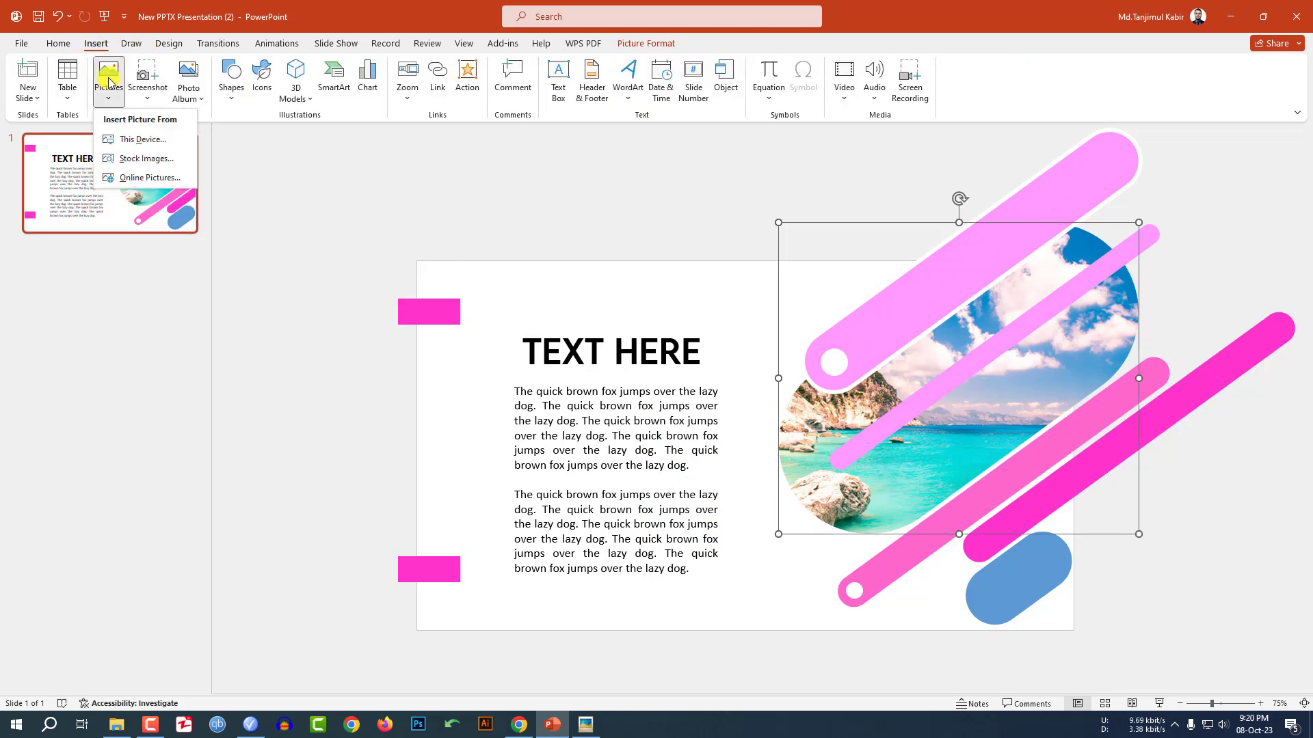
click(131, 141)
click(997, 373)
double_click(996, 374)
drag(871, 460, 1000, 573)
right_click(999, 573)
click(1022, 431)
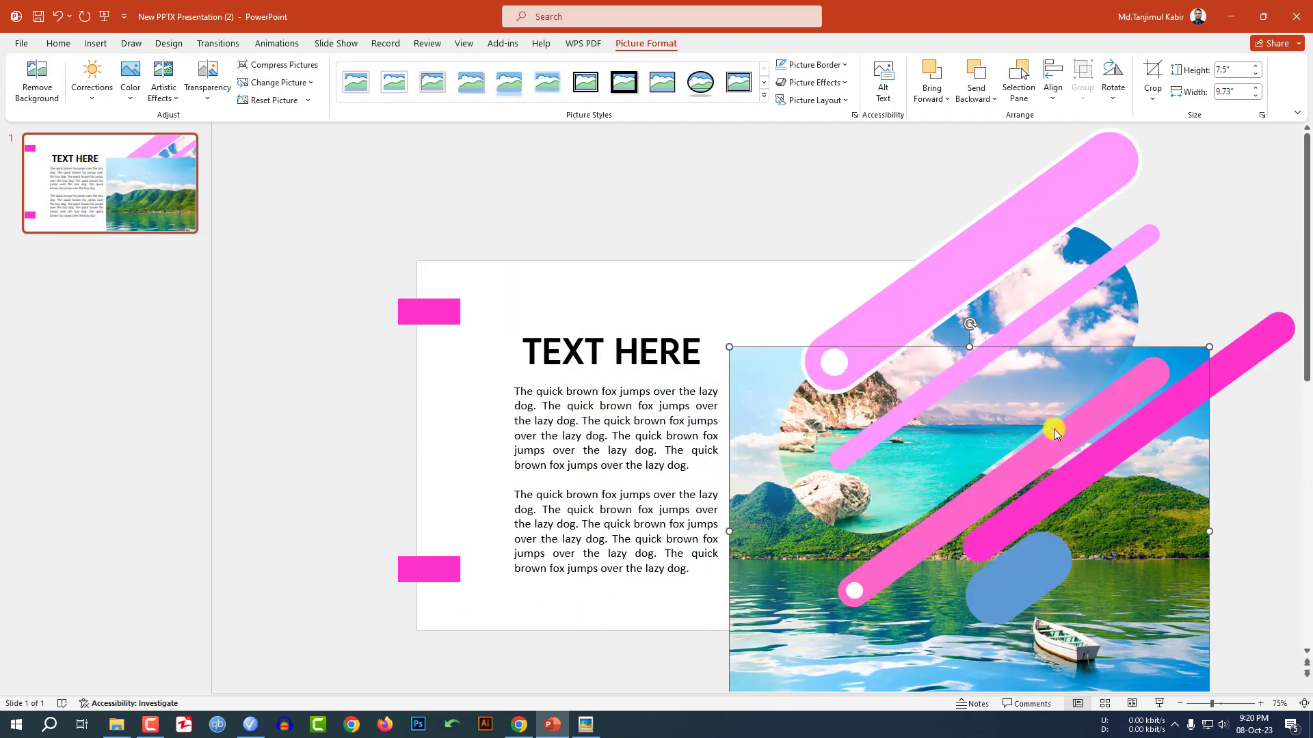
- Intersect the boat photo with the small blue pill to clip it to the rounded shape
shift+click(1032, 579)
click(643, 44)
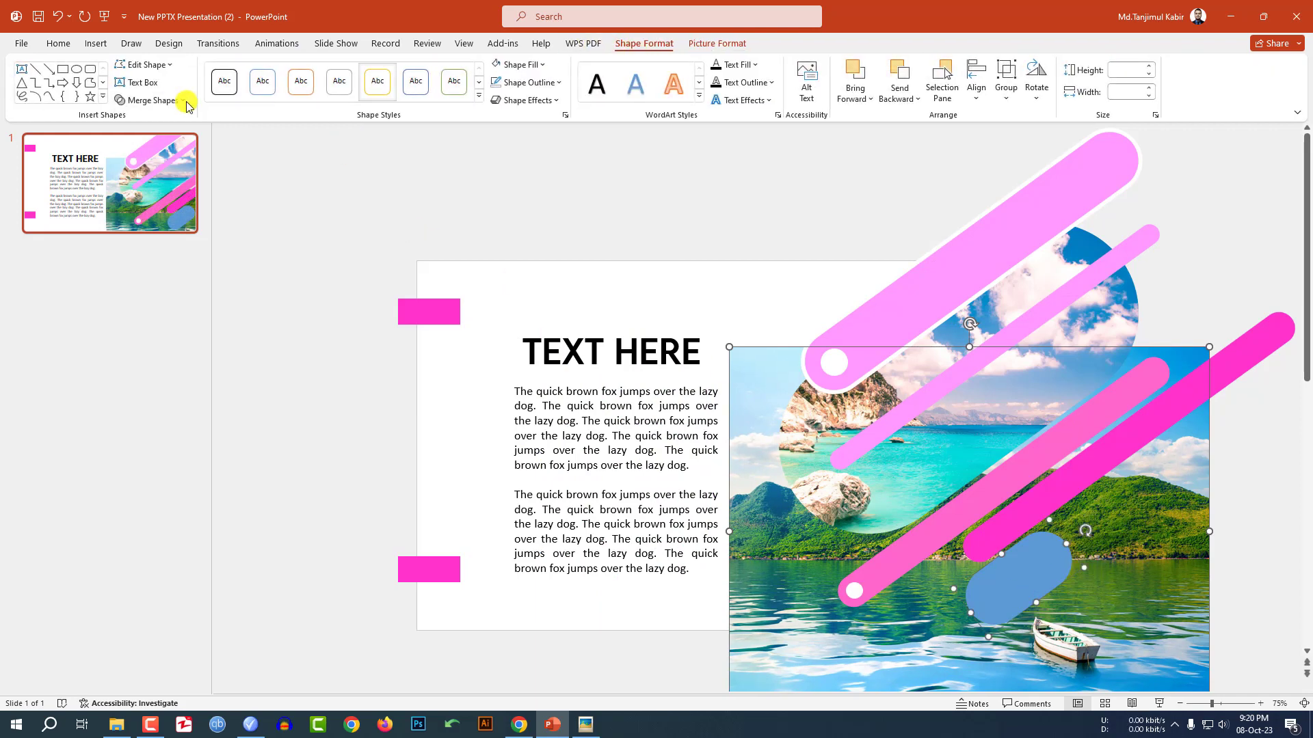
click(164, 100)
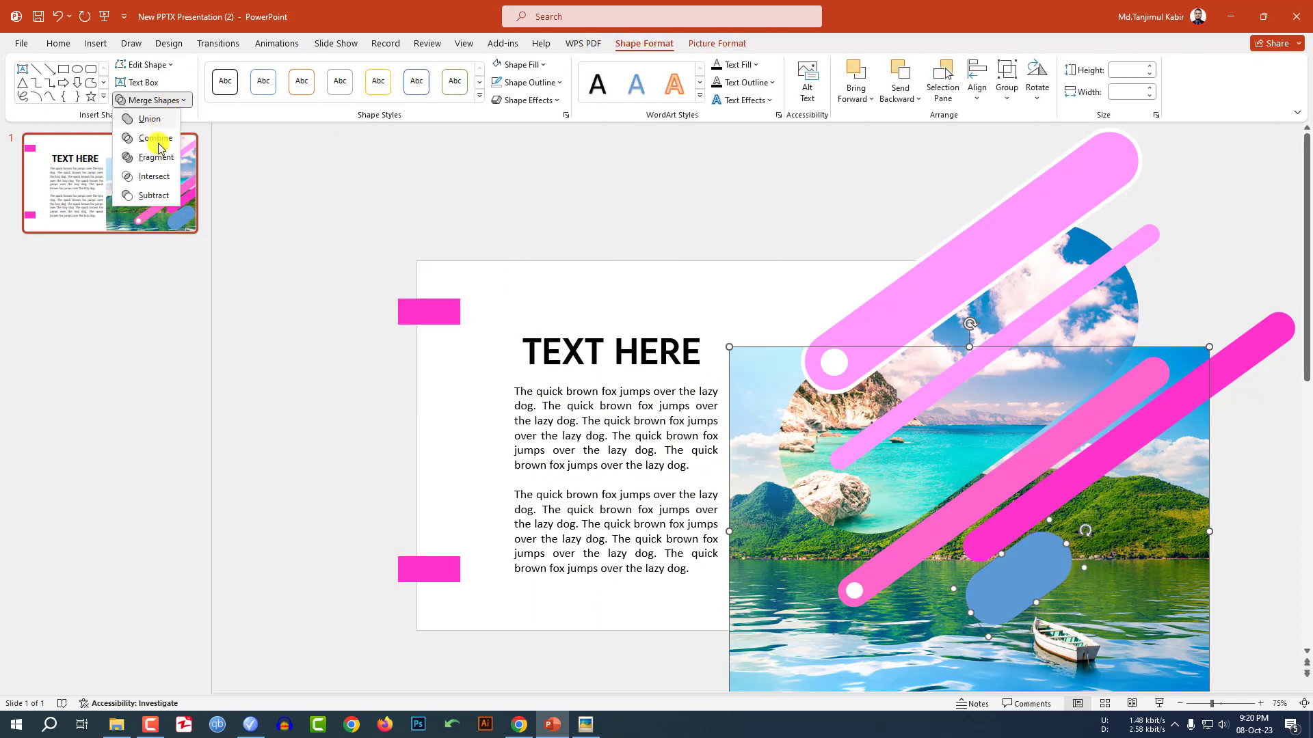
click(156, 179)
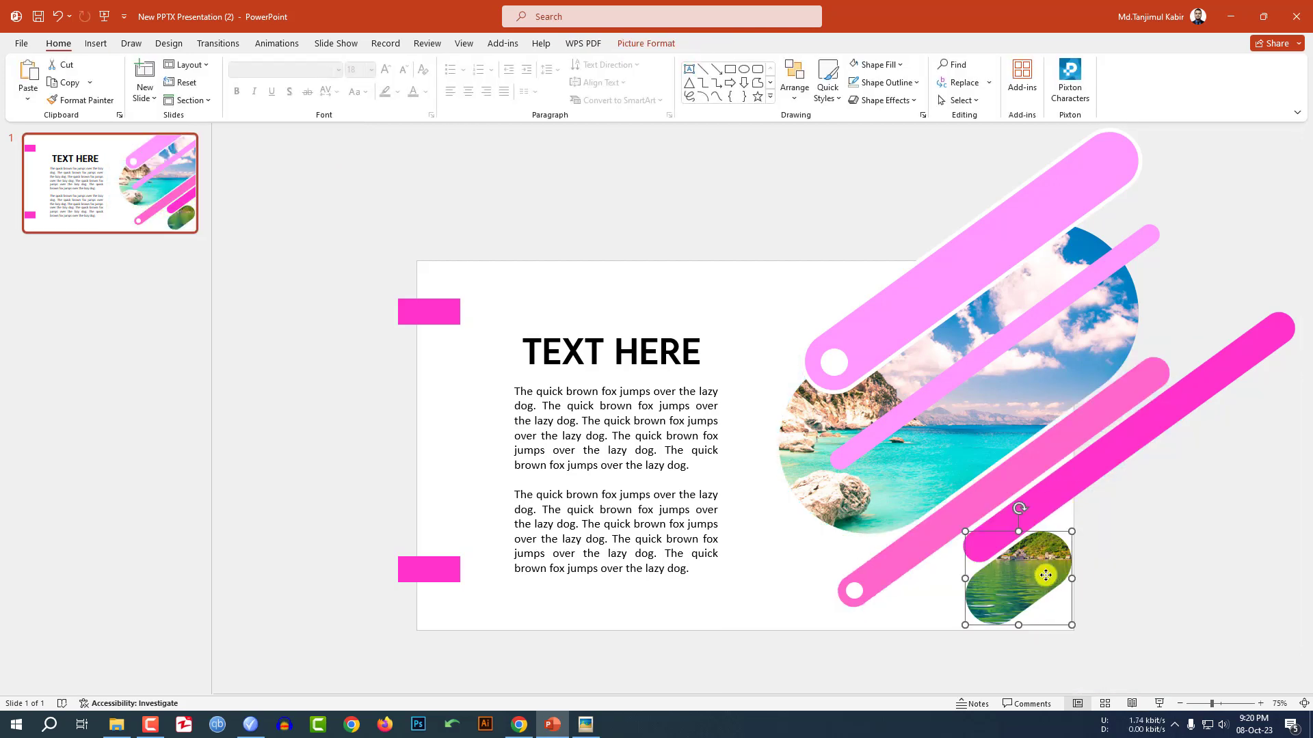
click(648, 44)
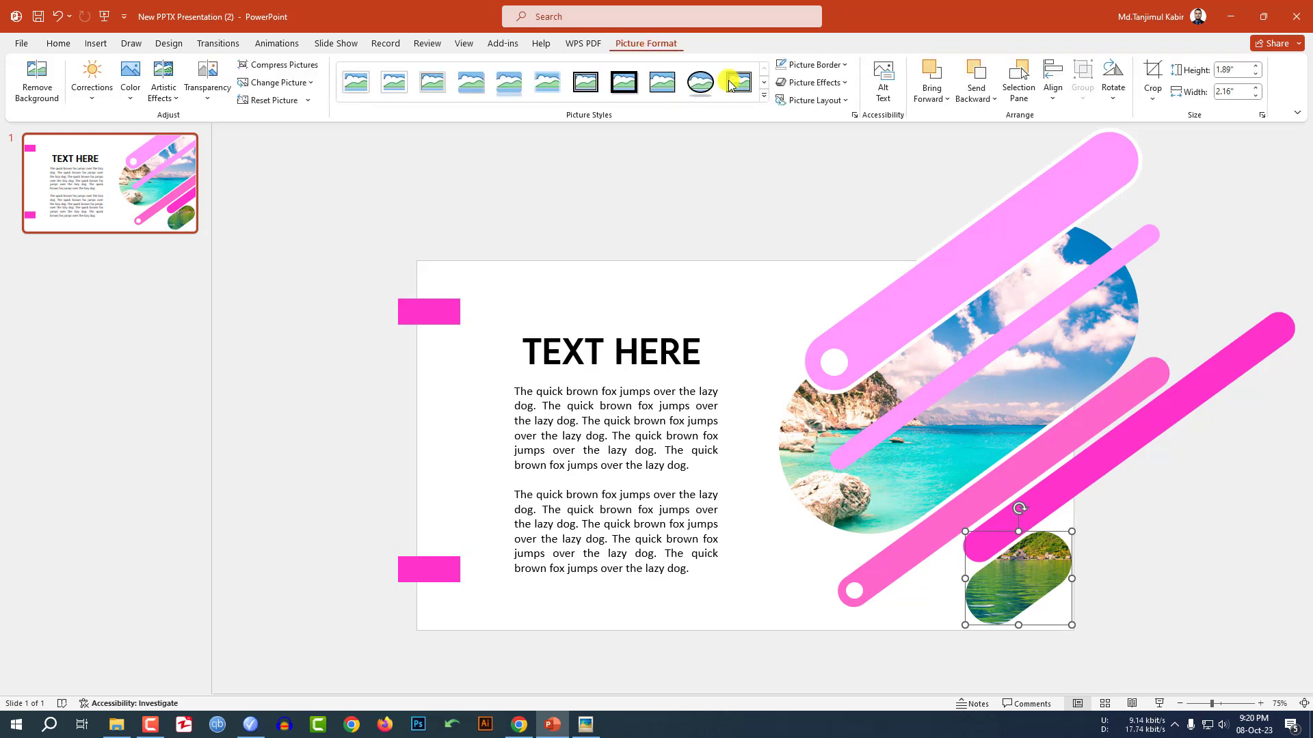